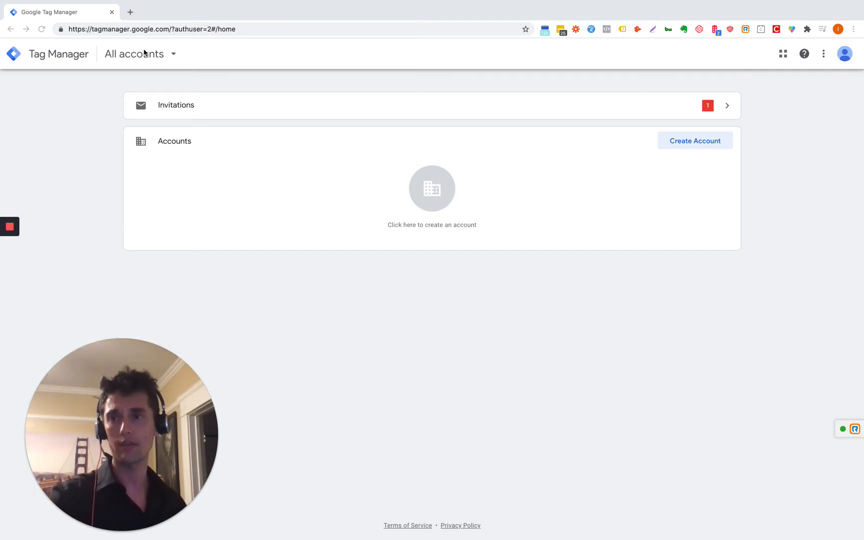
Step: Check the Analytics accounts in the cross-product account picker
left_click_drag(170, 29, 47, 30)
left_click(523, 282)
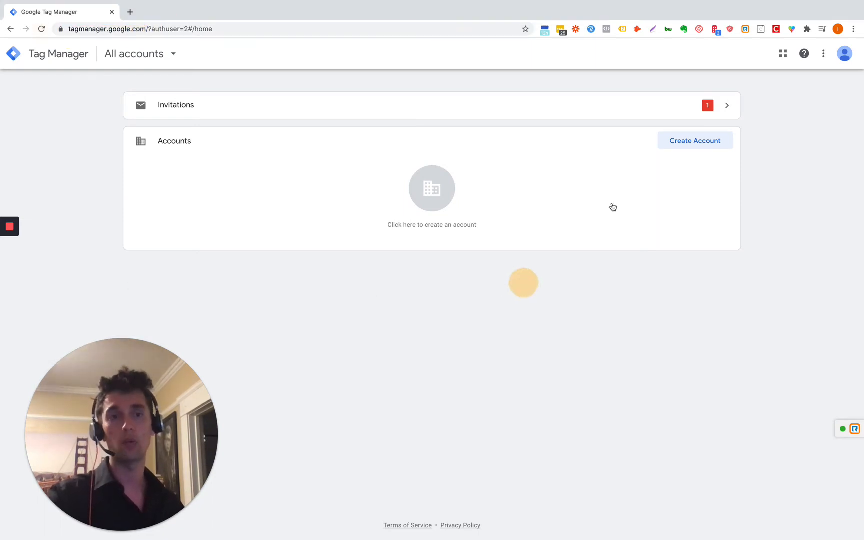
left_click(136, 61)
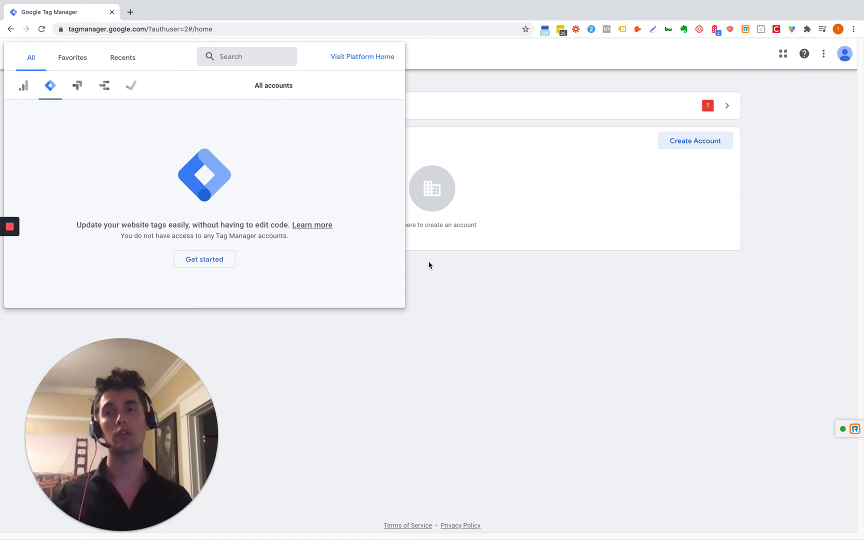
left_click(23, 86)
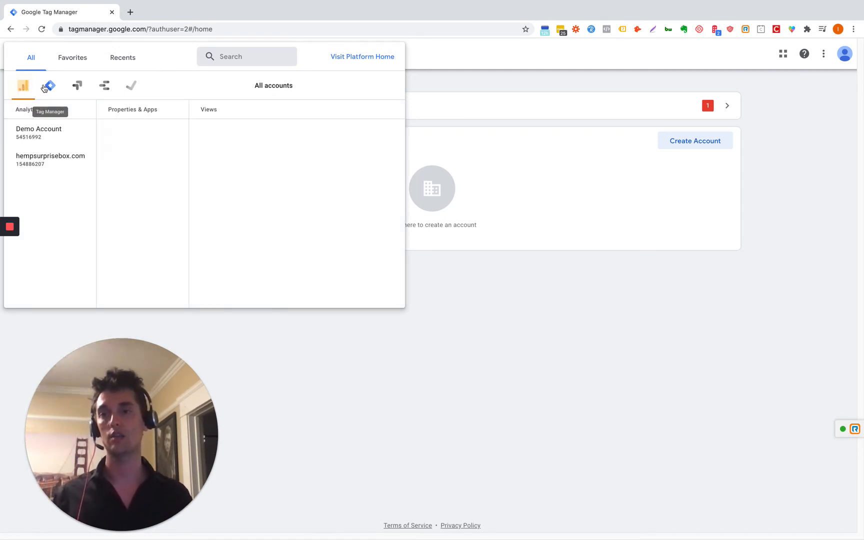
left_click(518, 222)
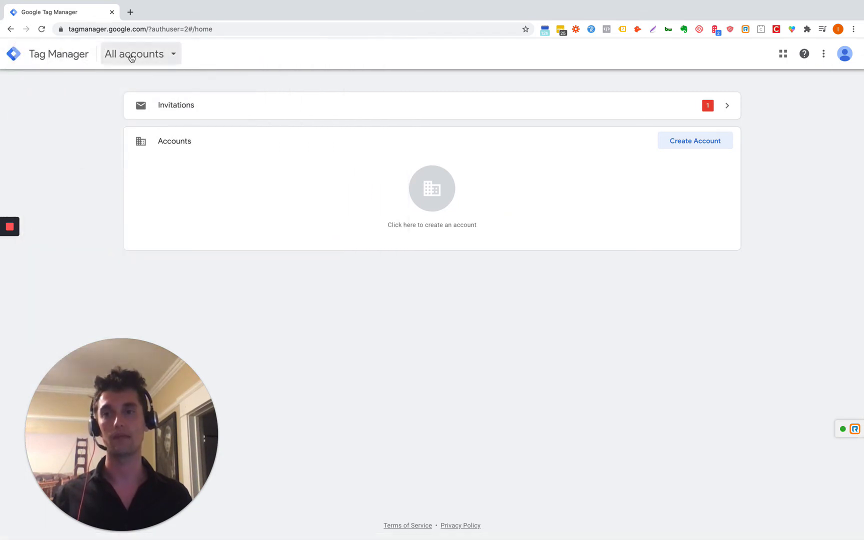
Step: Return to the Tag Manager accounts and start creating a new Tag Manager account
left_click(131, 58)
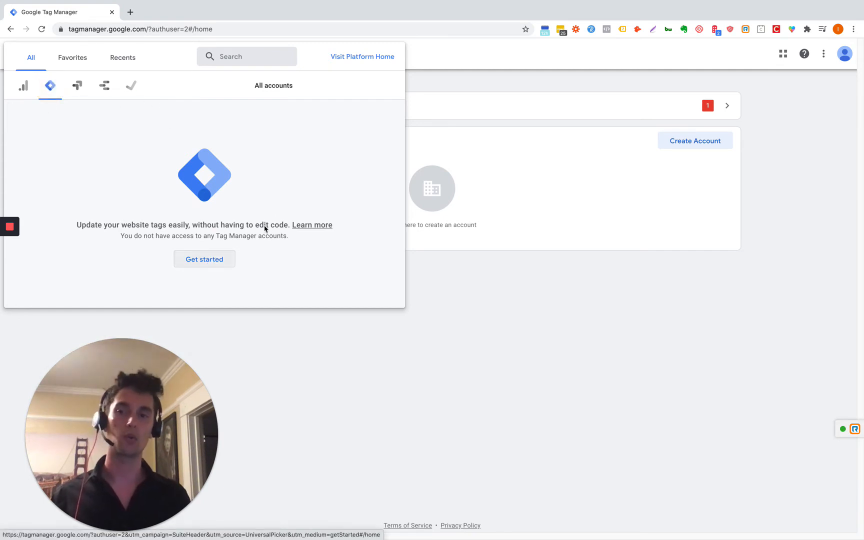
left_click(205, 260)
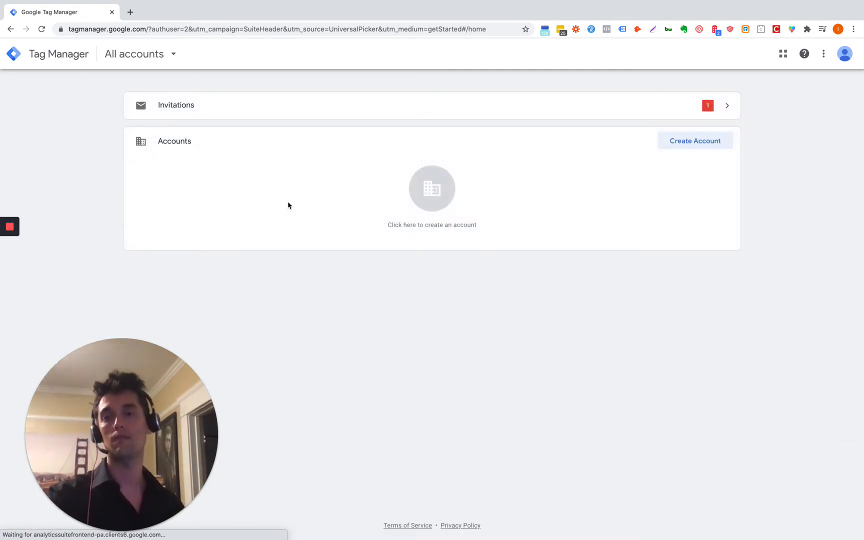
left_click(435, 210)
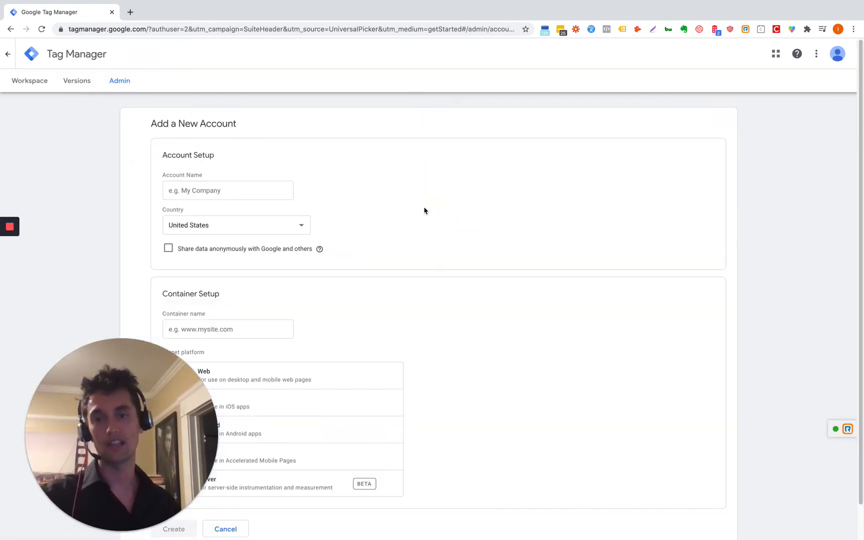
Step: Create account 'Pilchuck Media Marketing Inc.' with a Web container named 'Sample Account'
left_click_drag(144, 412, 752, 410)
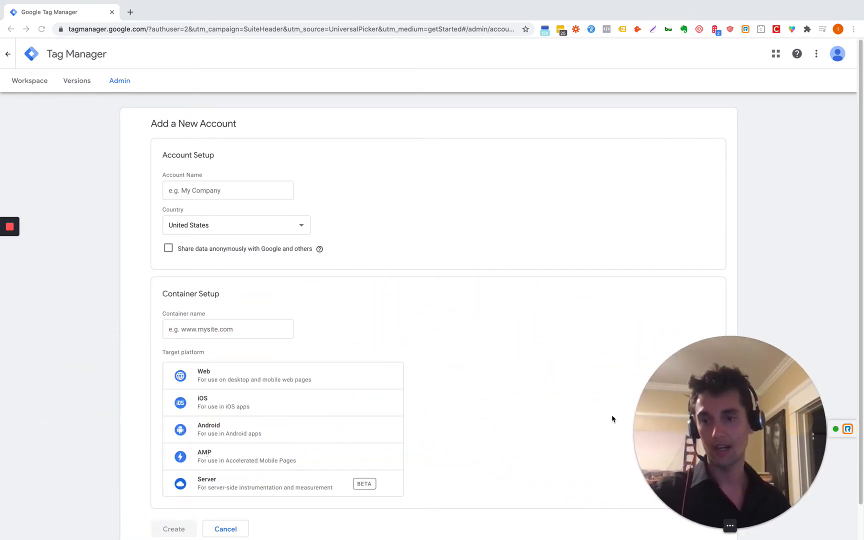
left_click(248, 190)
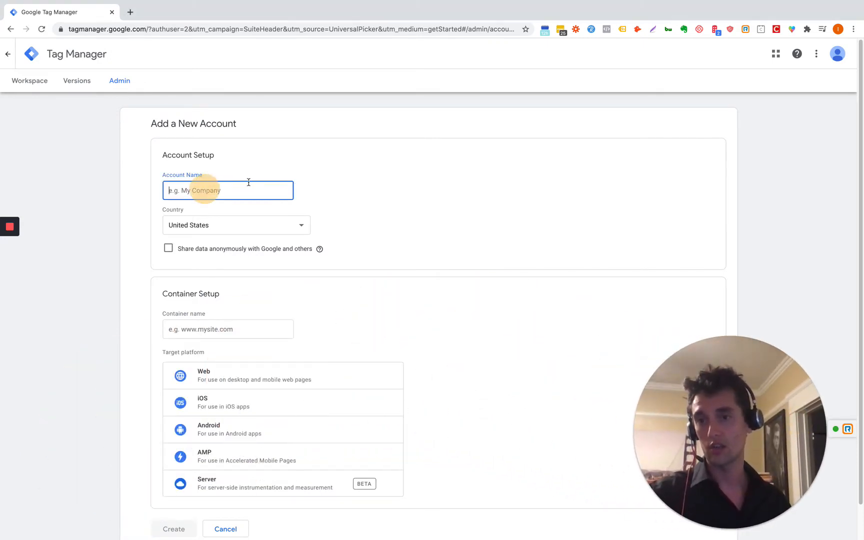
type("Pil")
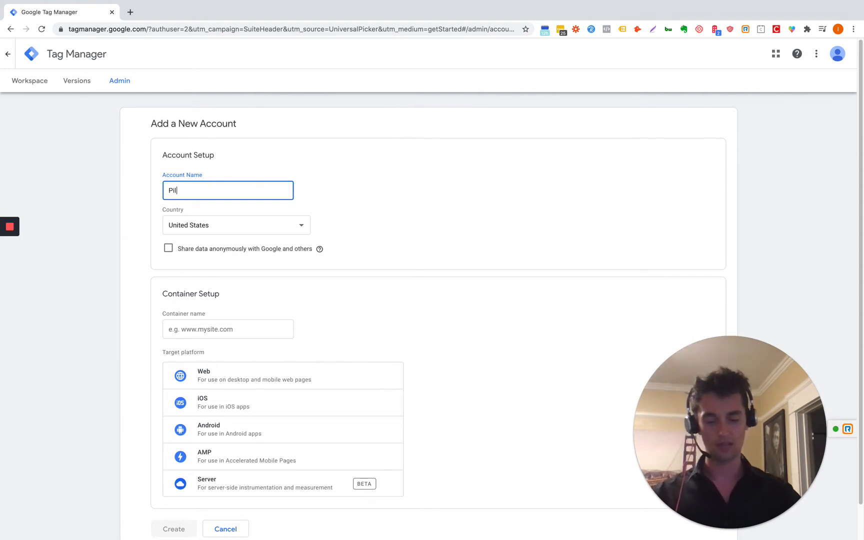
type("chuck Media ")
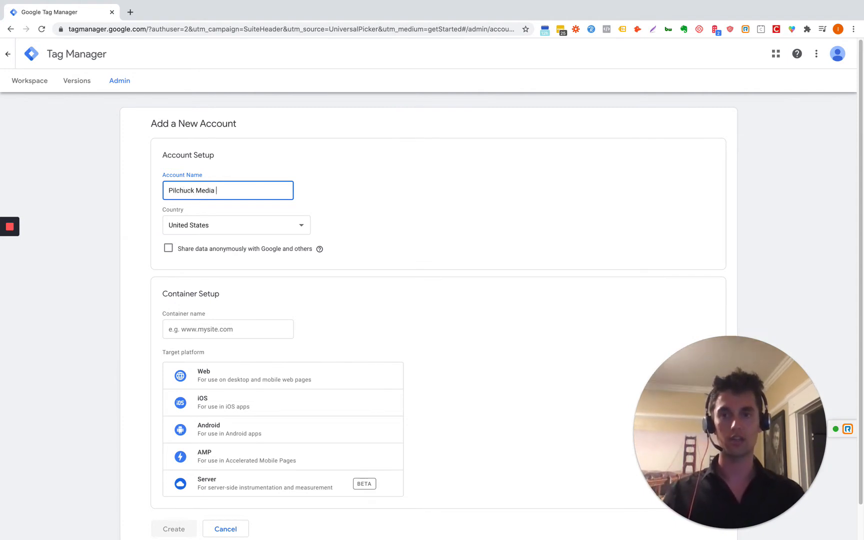
type("Mak")
key("BackSpace")
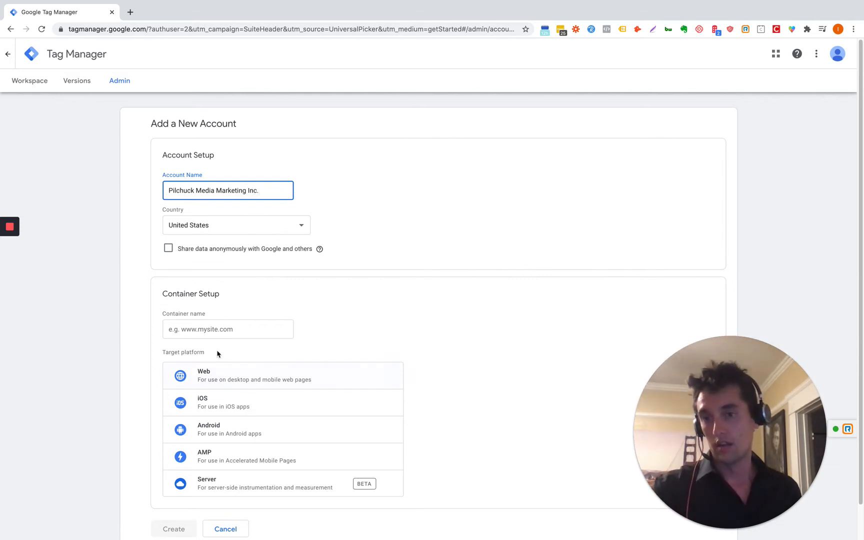
scroll(268, 303, "down", 1)
left_click(244, 302)
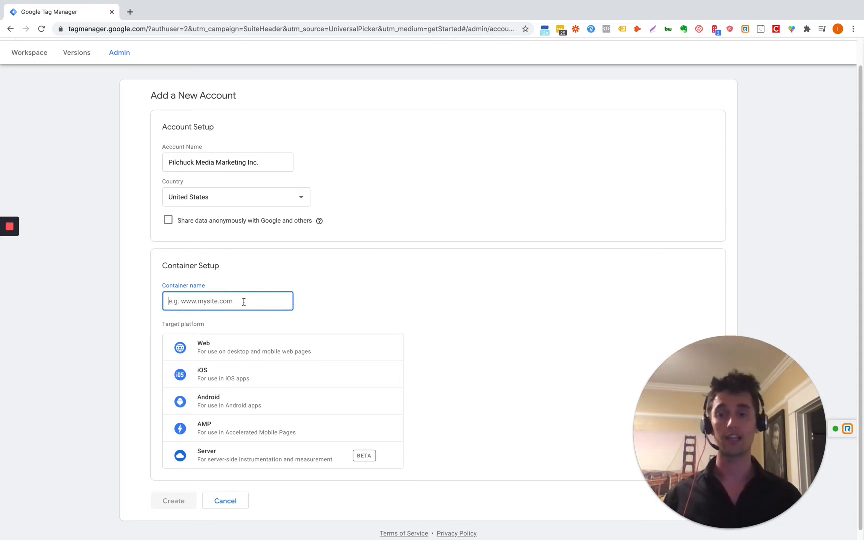
type("Sam")
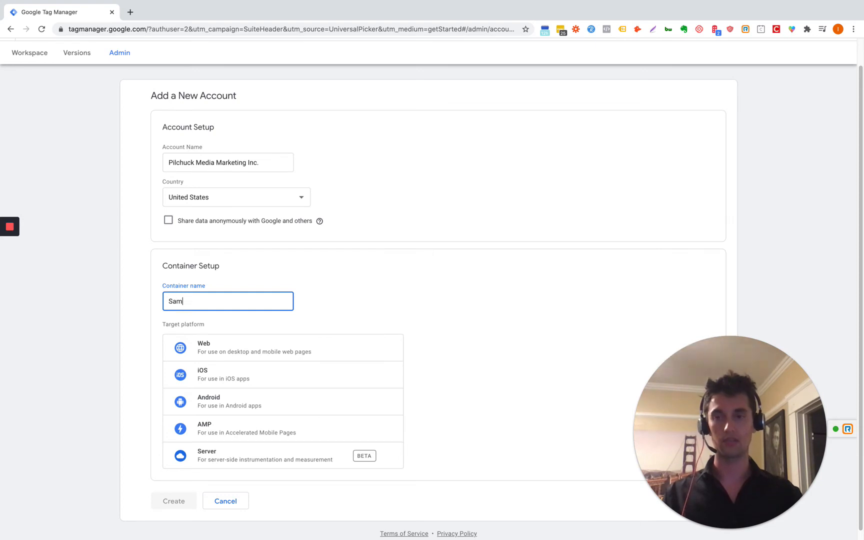
type("ple Account")
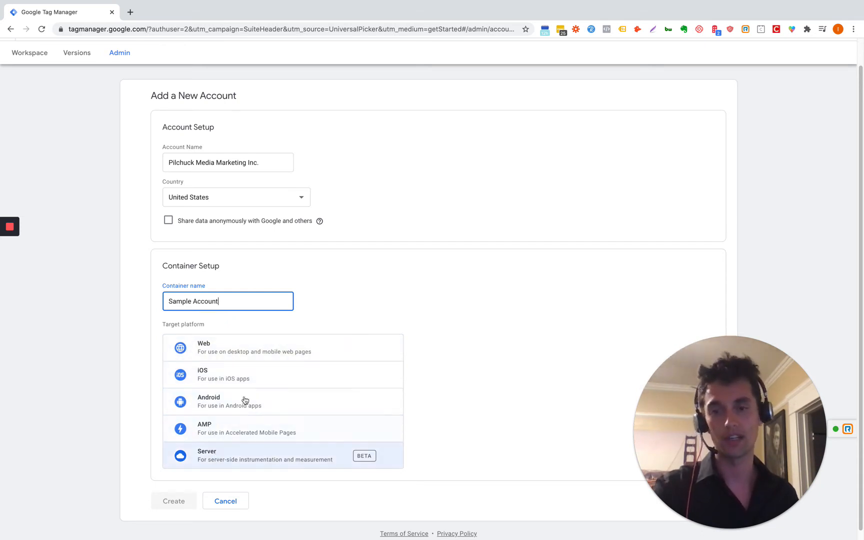
left_click(252, 345)
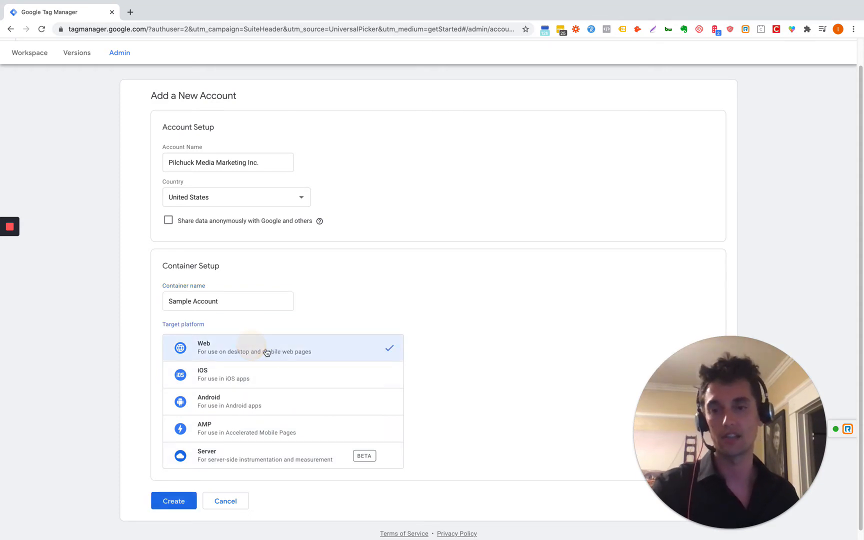
left_click(178, 500)
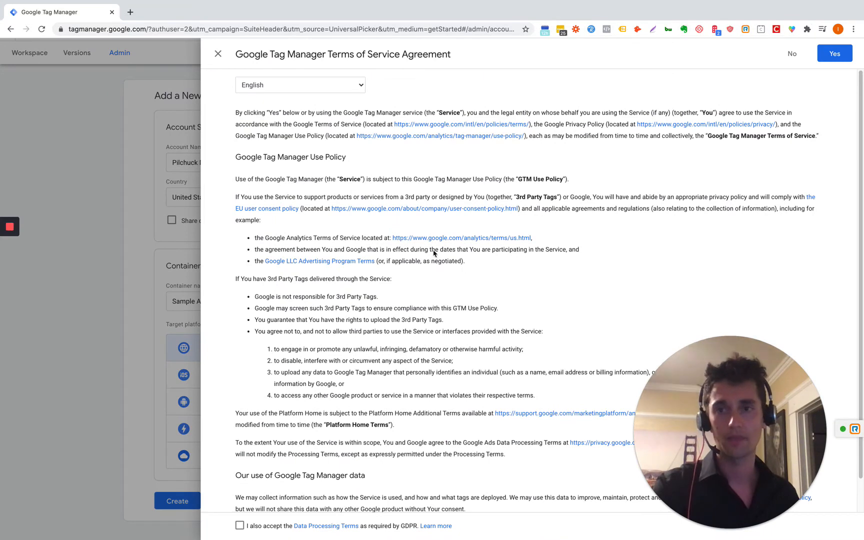
Step: Accept the Terms of Service, review the head install snippet, and dismiss the install dialog
scroll(408, 317, "down", 2)
scroll(590, 134, "up", 2)
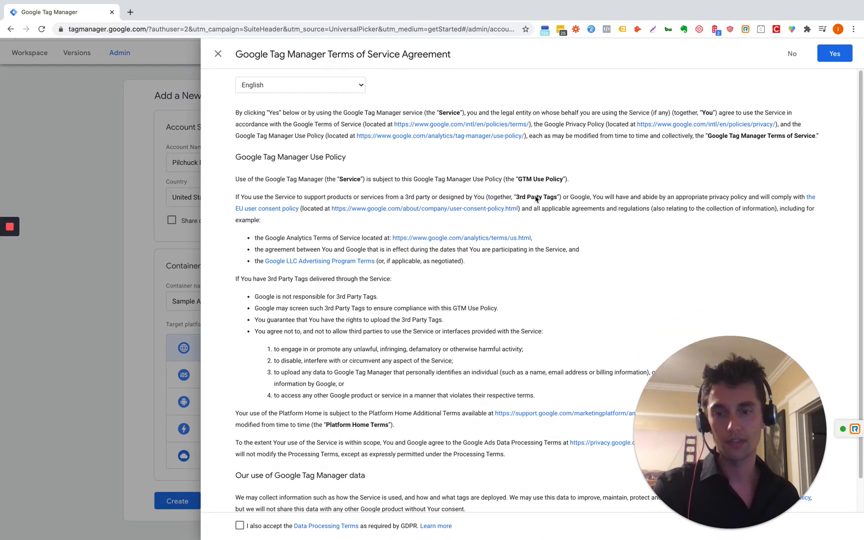
left_click(826, 54)
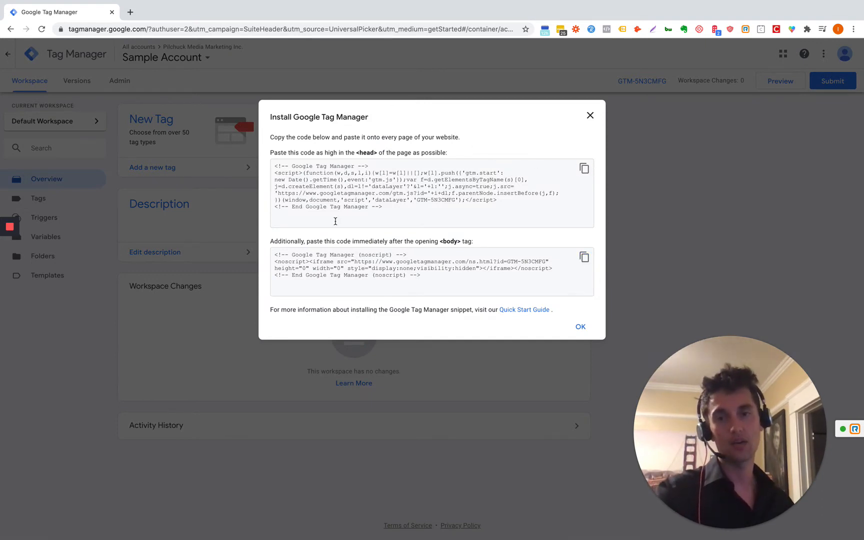
left_click_drag(393, 211, 277, 162)
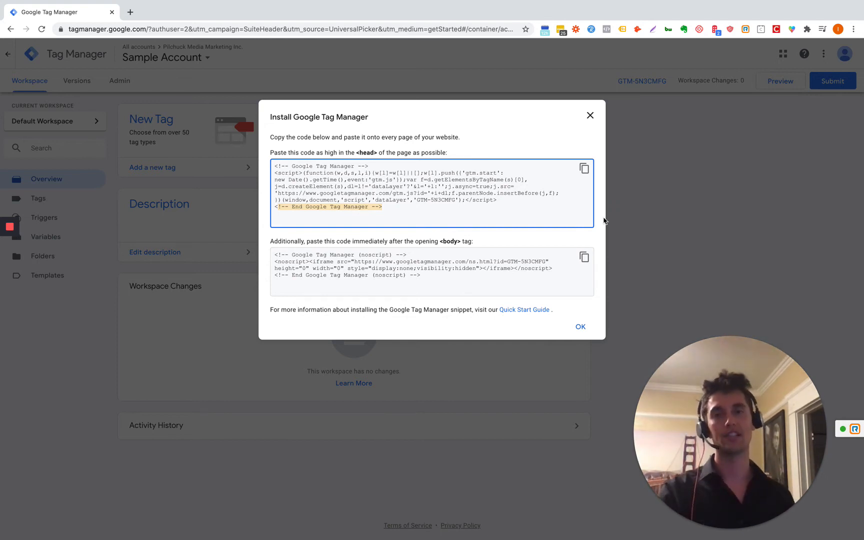
left_click(590, 117)
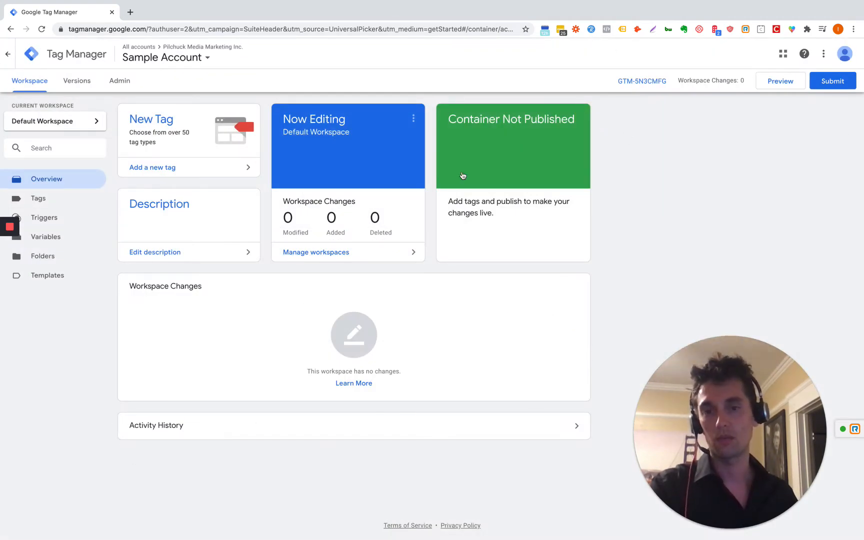
Step: Open the account's User Management and start sending a new invitation
left_click(117, 84)
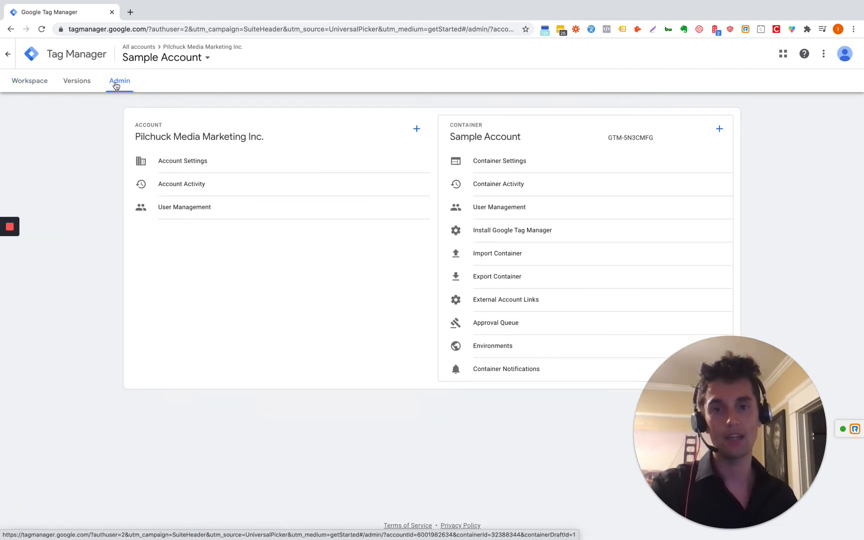
left_click(198, 211)
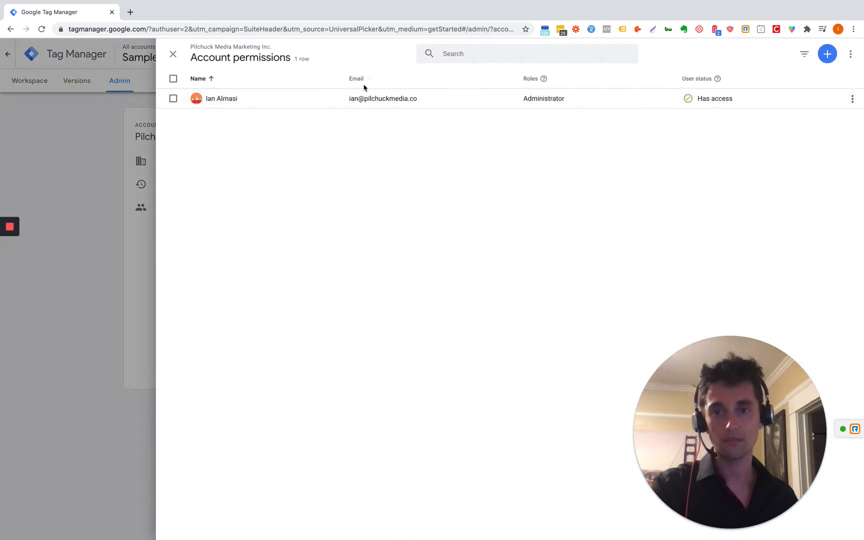
left_click(827, 53)
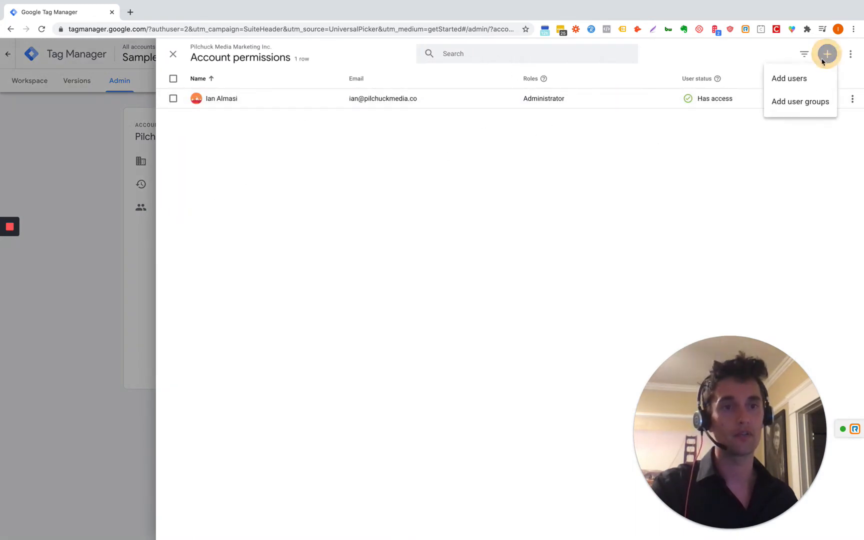
left_click(791, 86)
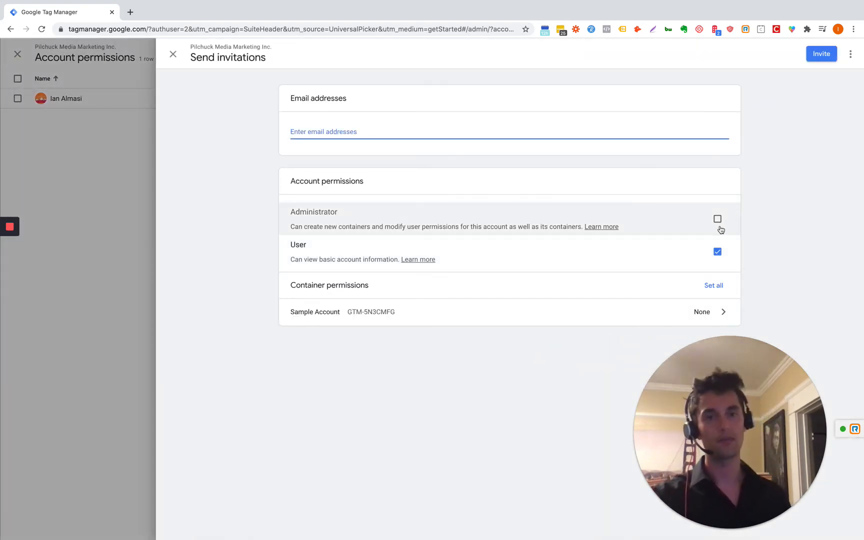
Step: Grant Edit, Approve and Publish on all containers, then review the Sample Account permissions
left_click(714, 285)
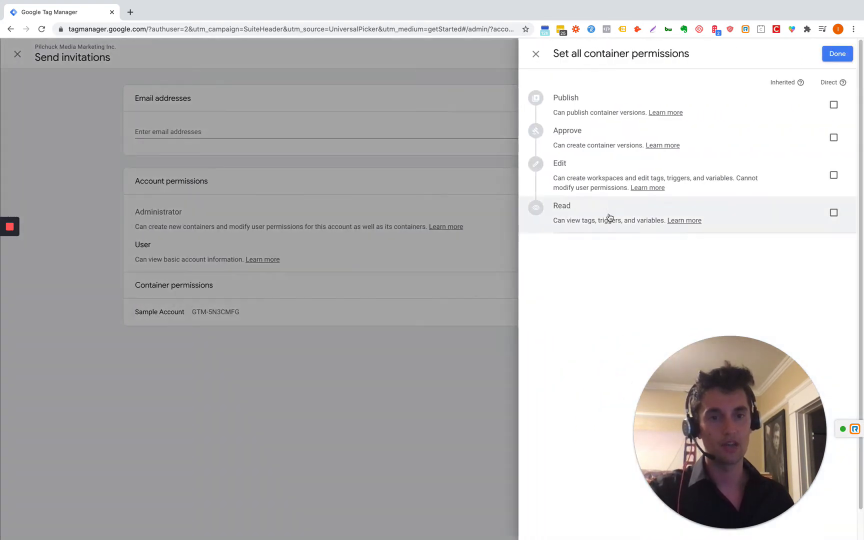
left_click(834, 176)
left_click(834, 138)
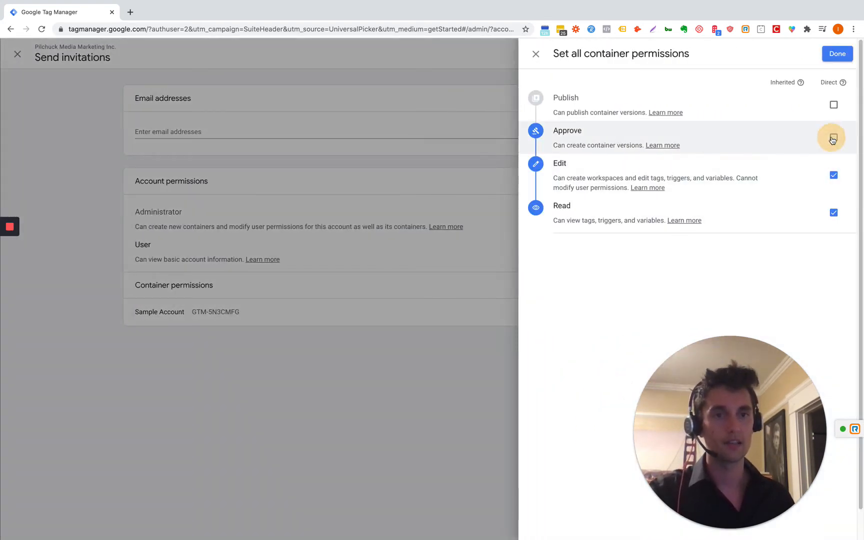
left_click(833, 105)
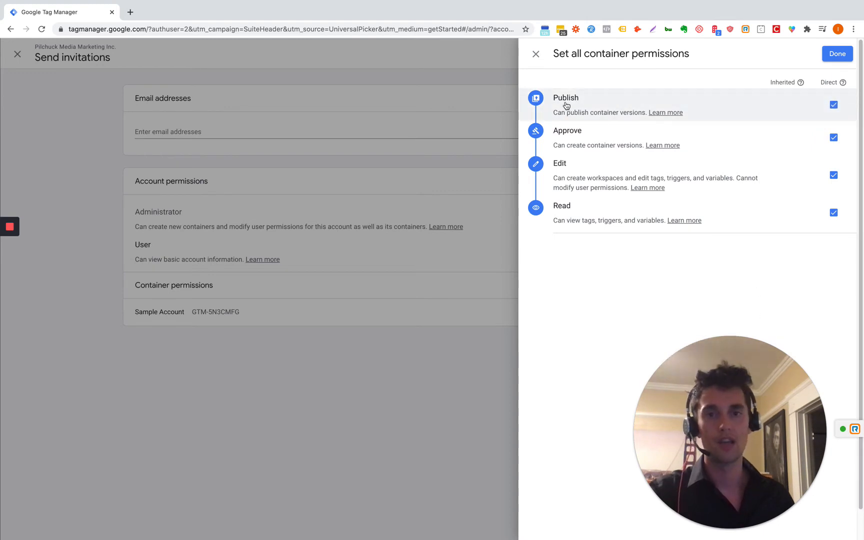
left_click(824, 56)
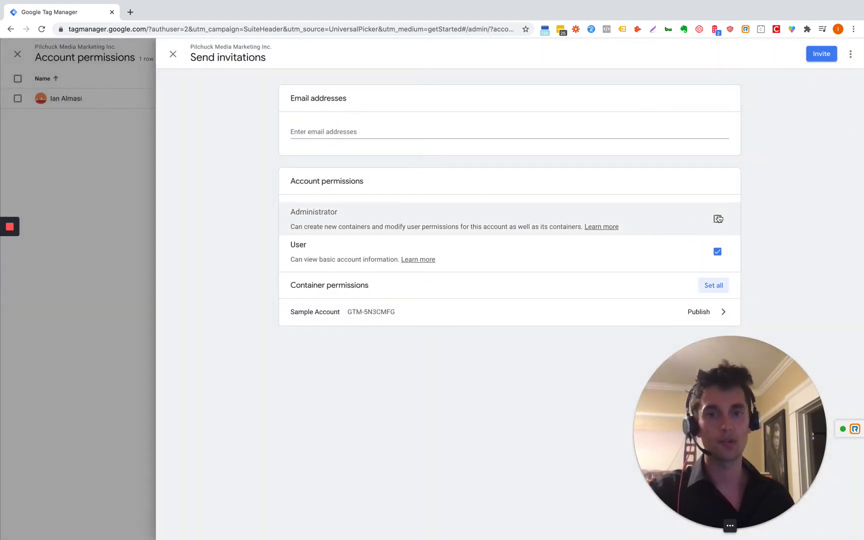
left_click(711, 315)
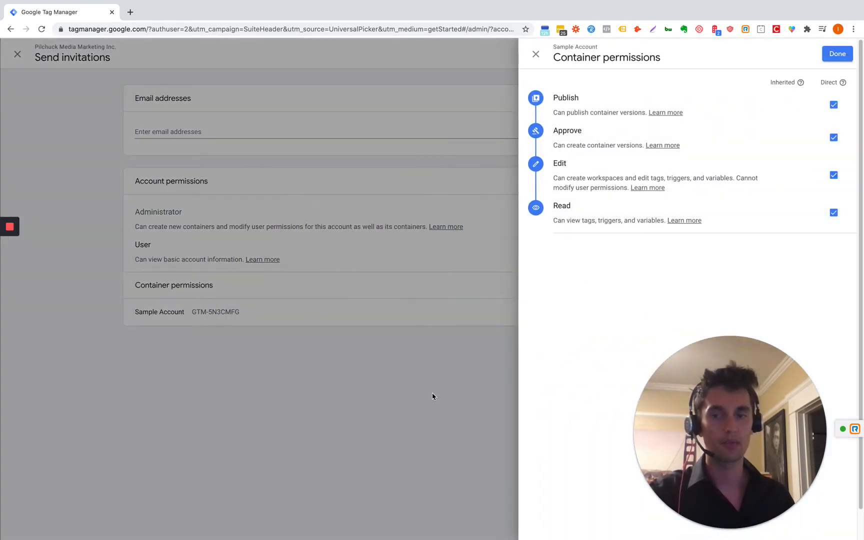
left_click(432, 395)
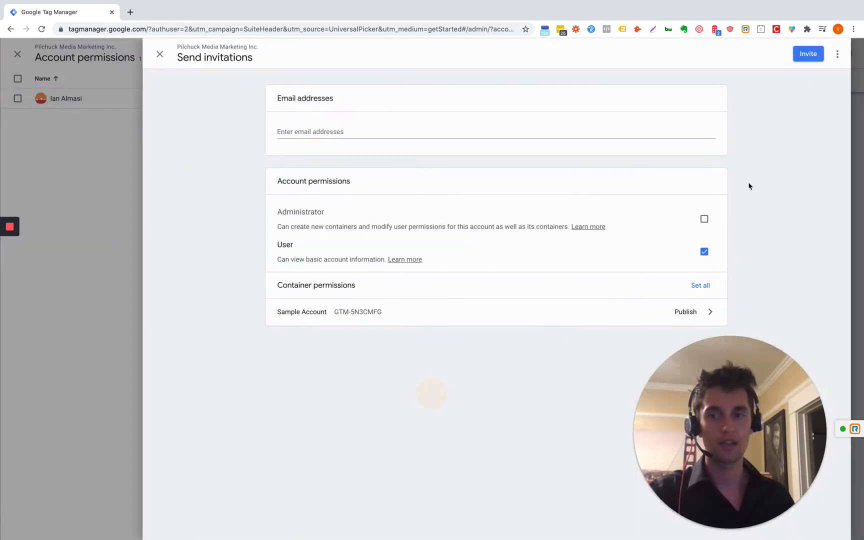
Step: Keep only User access, enter the colleague's e-mail address, and send the invitation
left_click(719, 221)
left_click(469, 131)
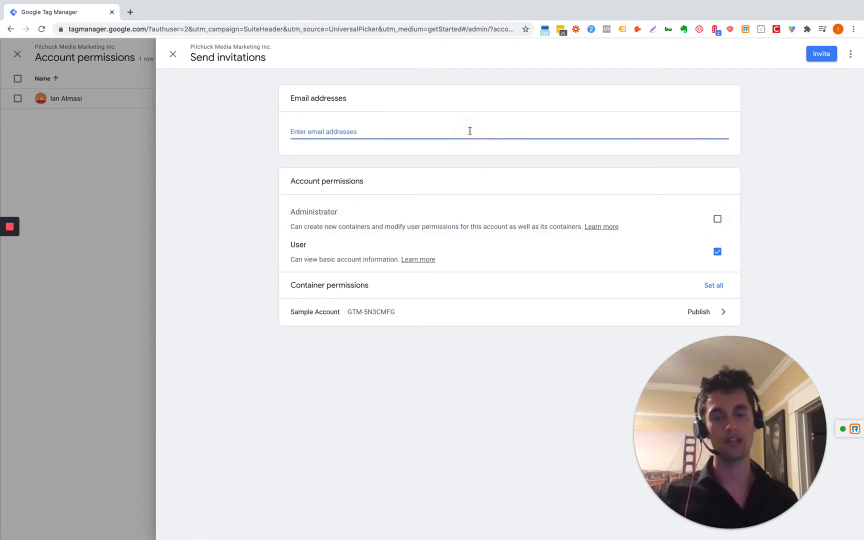
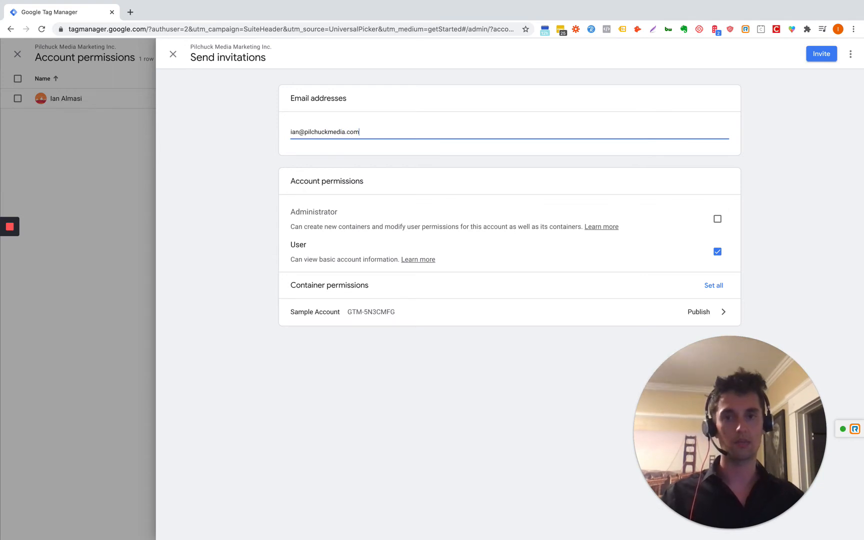
key("Return")
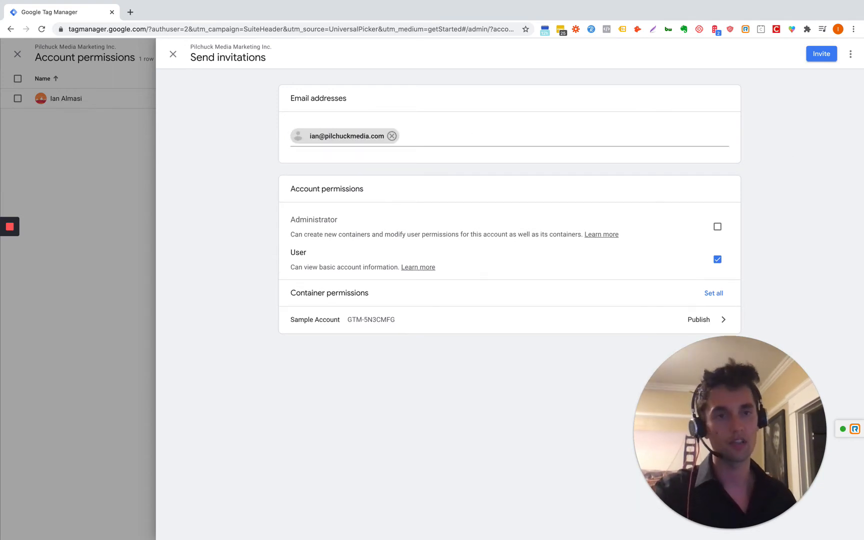
left_click(822, 56)
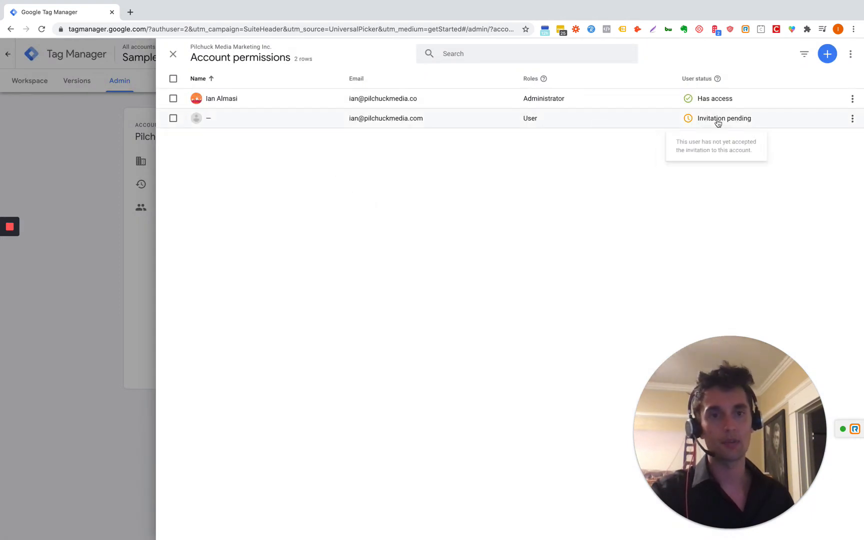
Step: Remove the pending invitee's access from the Sample Account container permissions
left_click(165, 57)
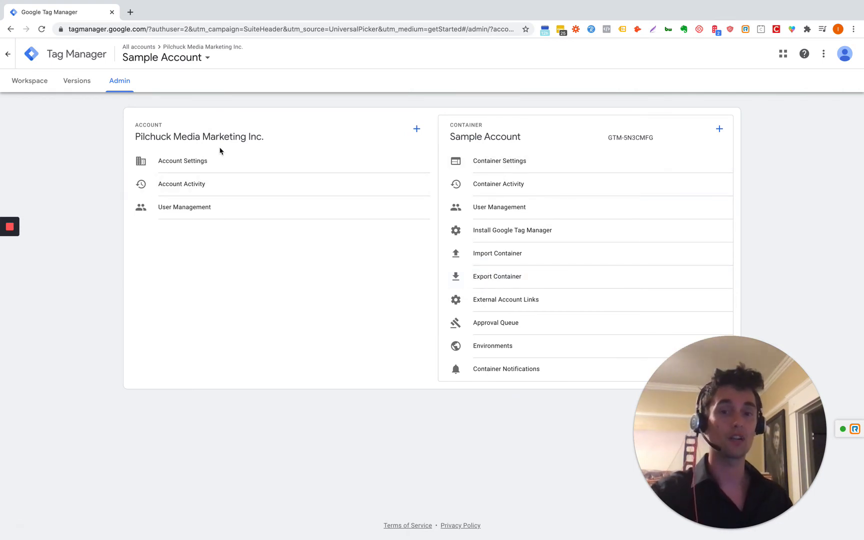
left_click(490, 207)
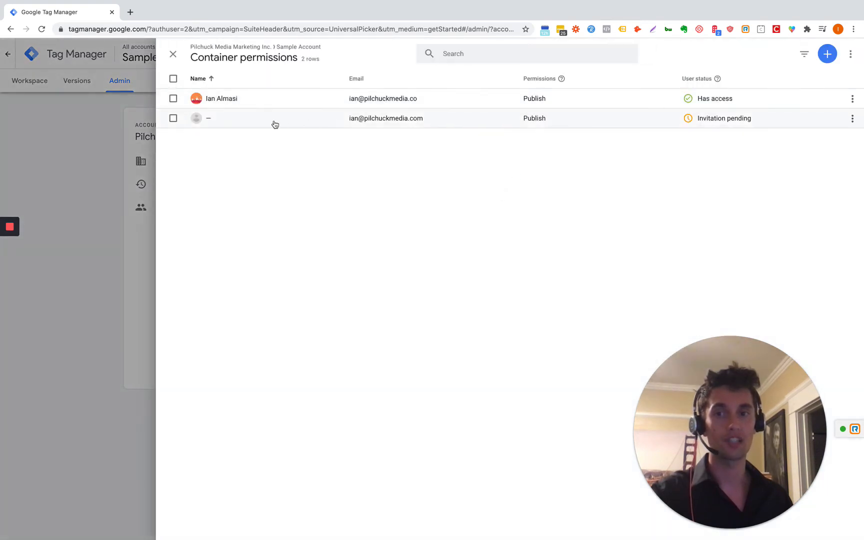
left_click(852, 120)
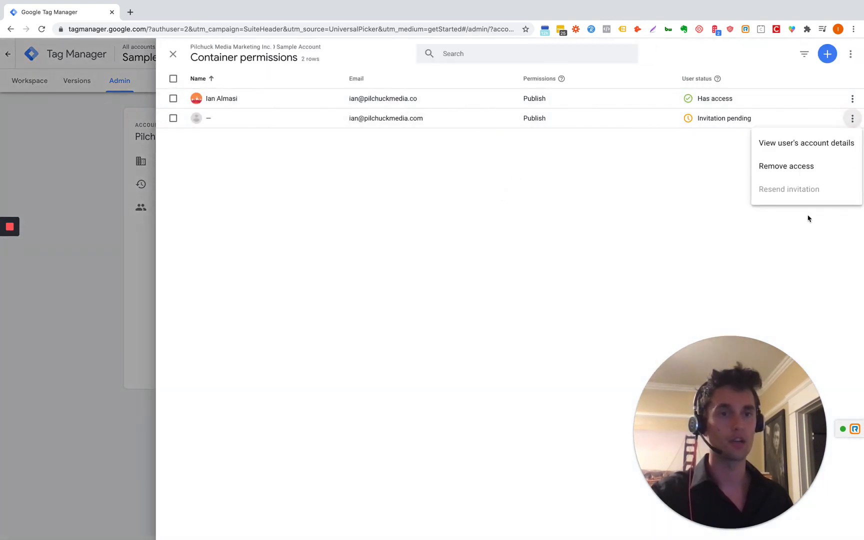
left_click(796, 175)
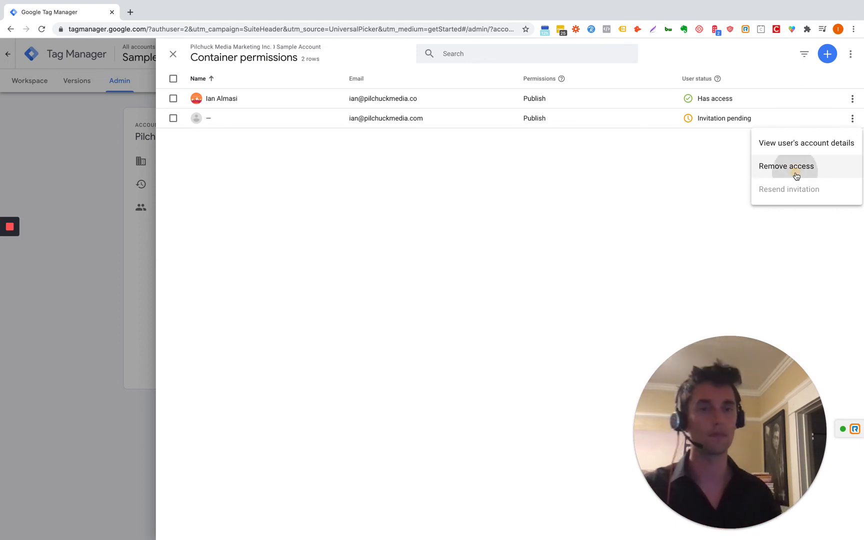
left_click(596, 383)
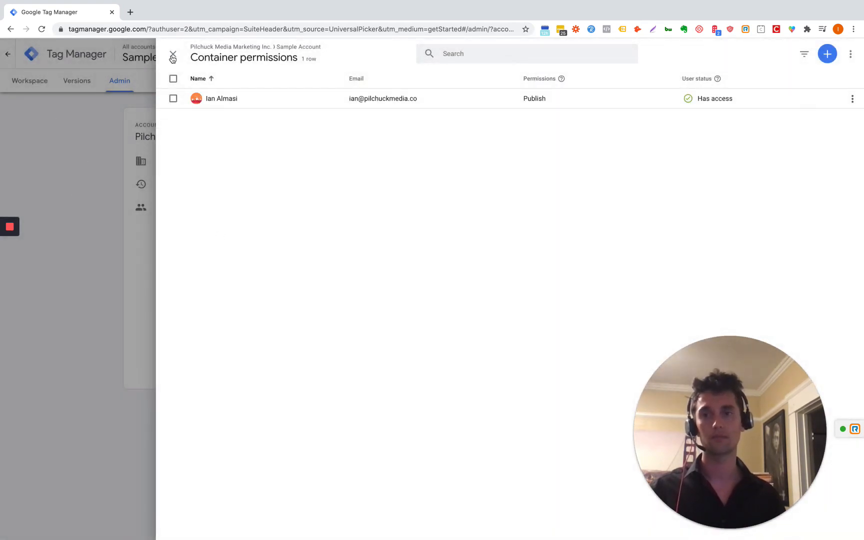
Step: Reopen the container's user permissions and start adding a new user
left_click(173, 56)
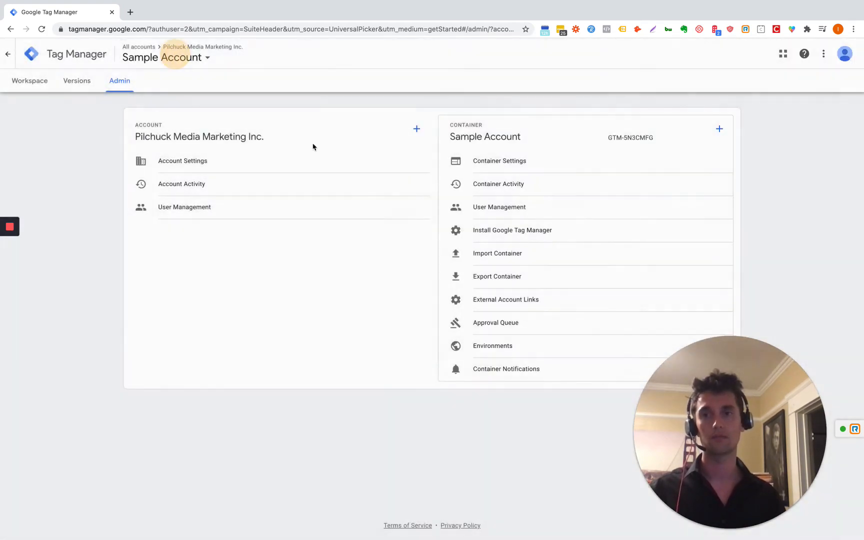
left_click(534, 216)
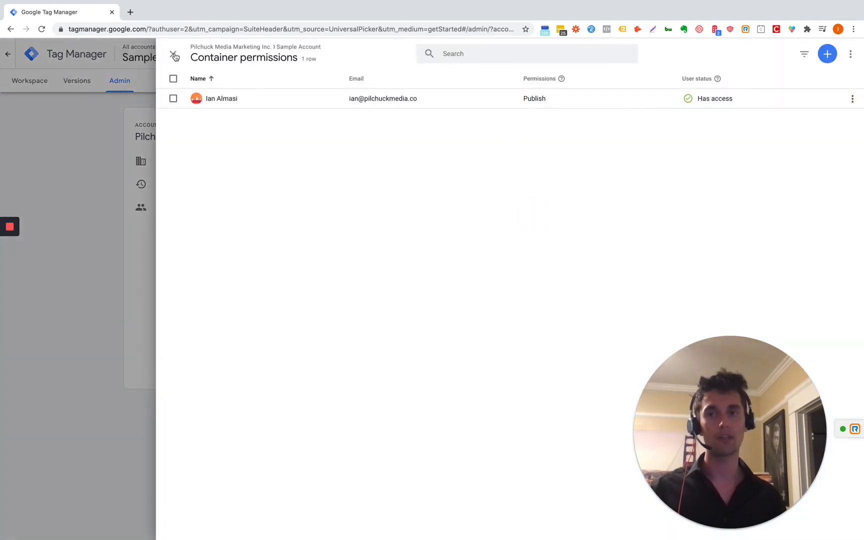
left_click(176, 55)
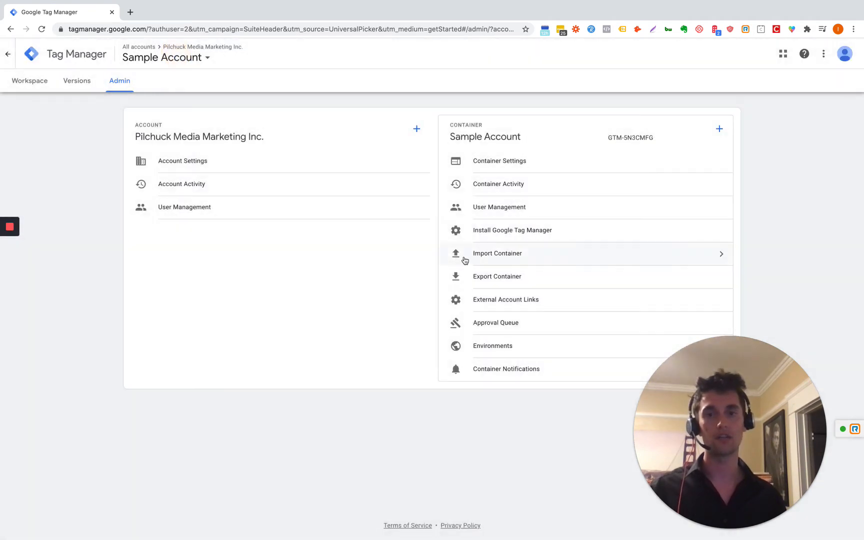
left_click(537, 209)
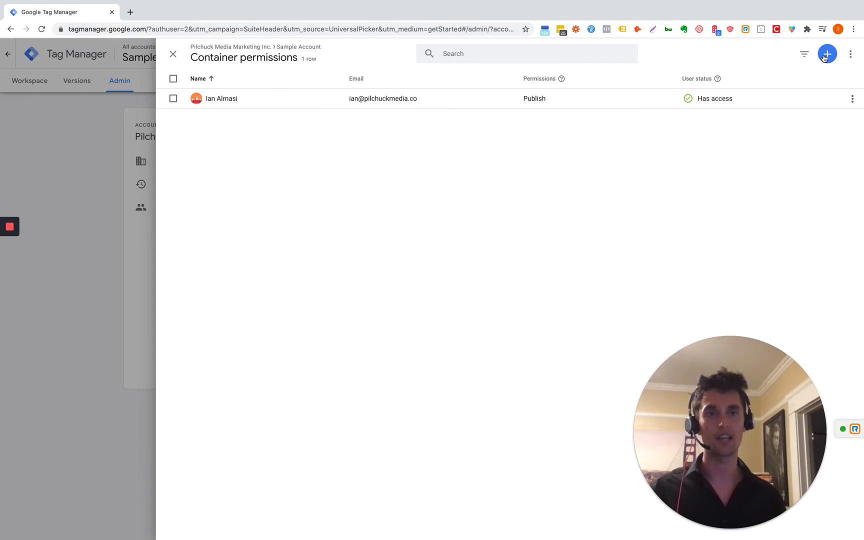
left_click(825, 56)
Step: Invite the colleague's e-mail to the container with Edit, Approve and Publish permissions
left_click(822, 76)
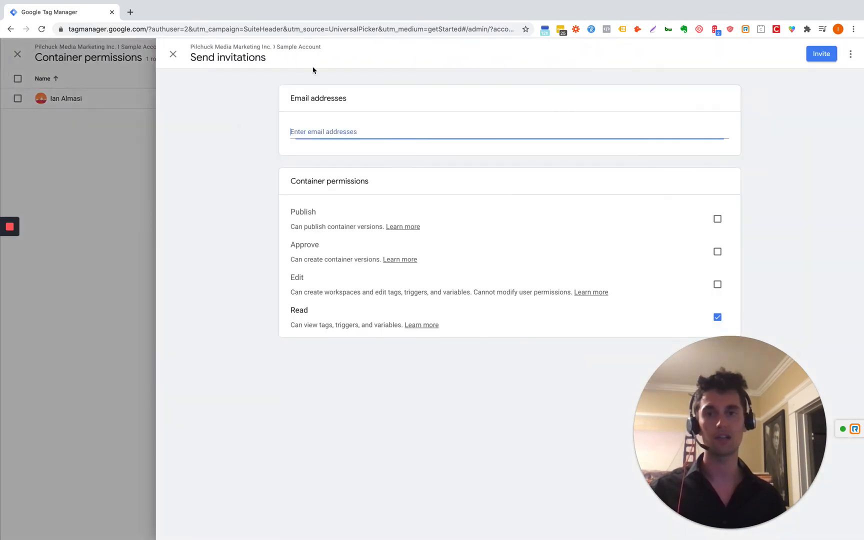
left_click(717, 285)
left_click(718, 252)
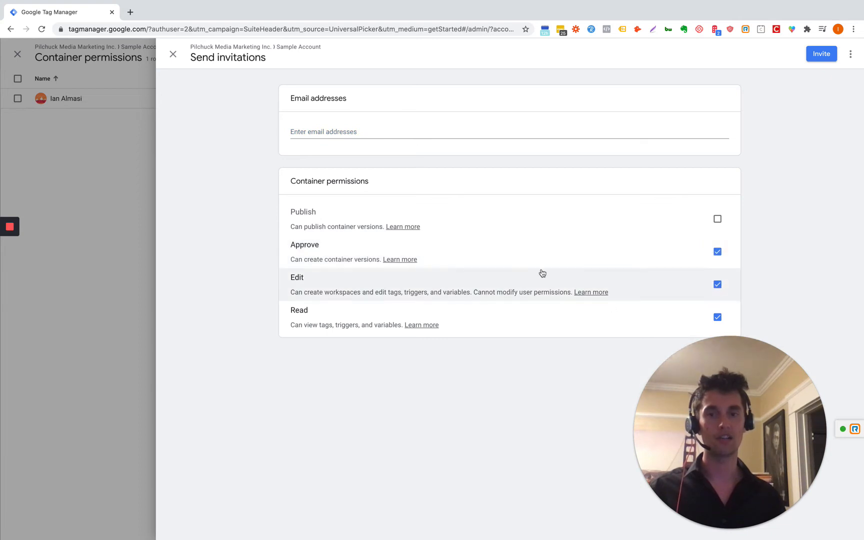
left_click(719, 221)
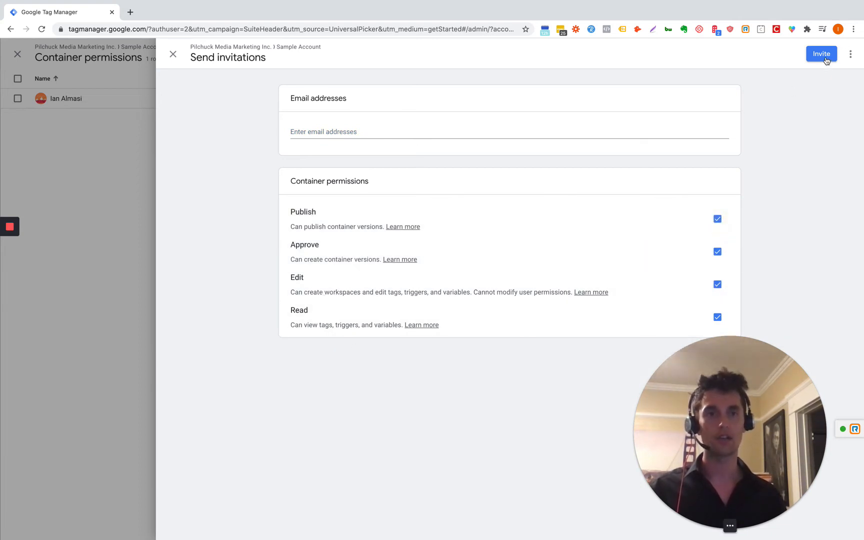
left_click(361, 130)
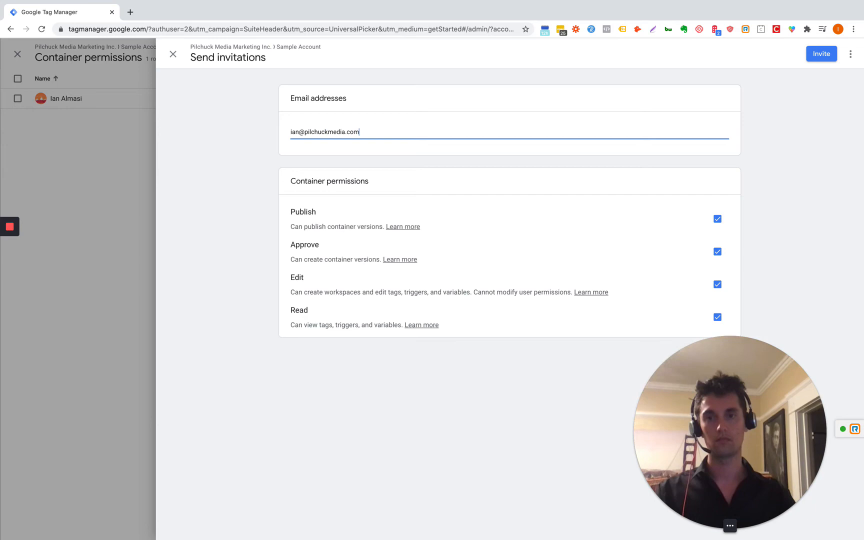
key("Return")
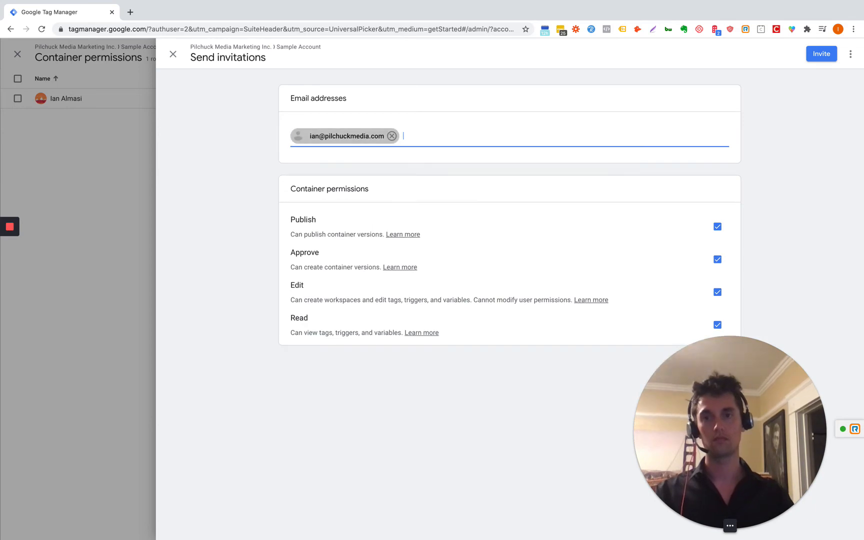
left_click(819, 53)
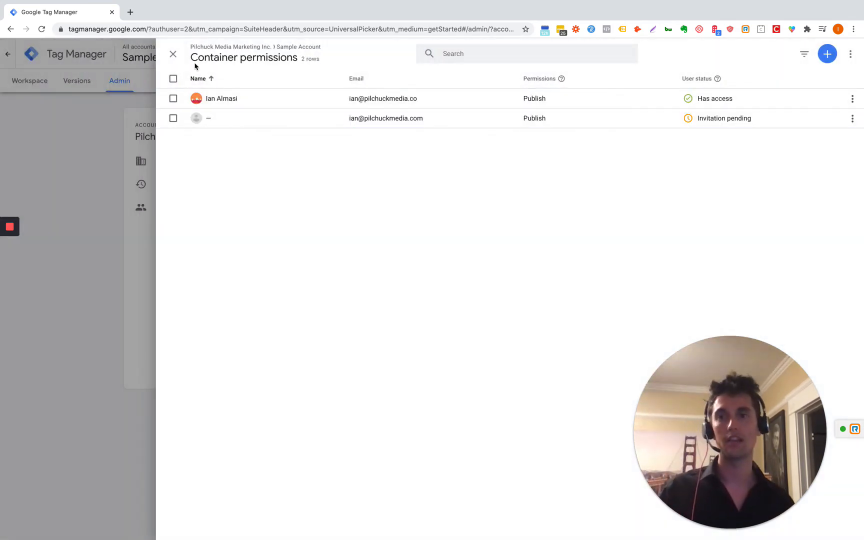
left_click(171, 54)
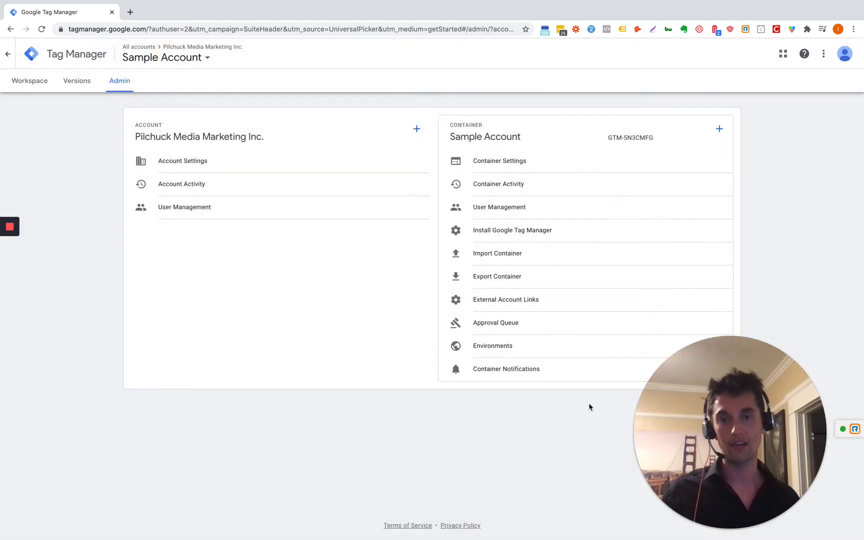
Step: View the install snippets and the container's Versions, then return to the workspace overview
left_click(530, 238)
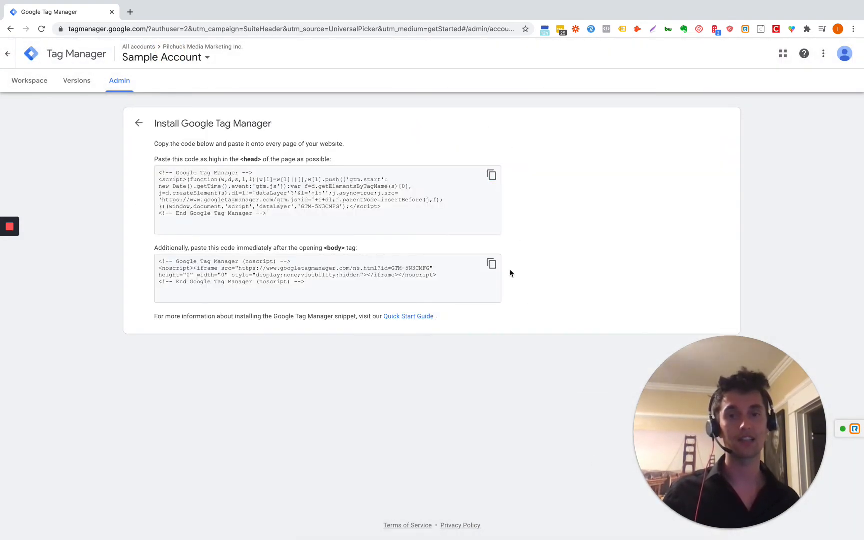
left_click(139, 123)
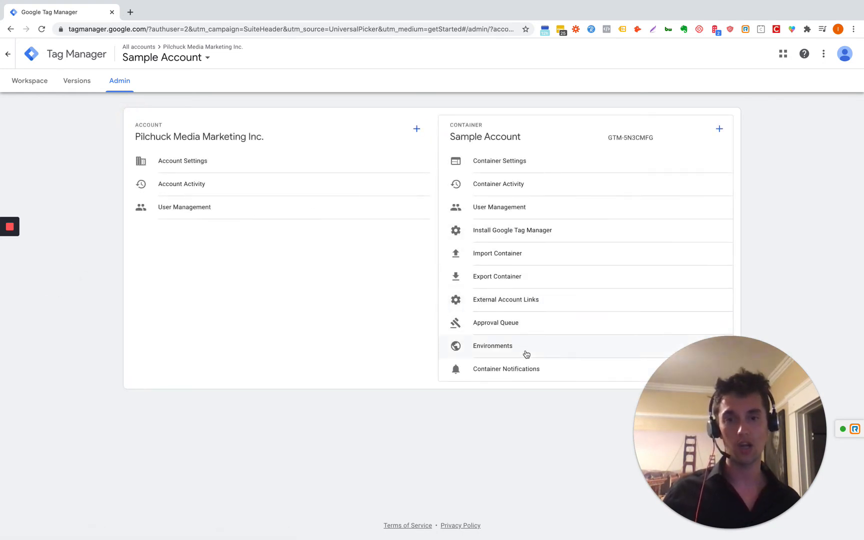
left_click(534, 163)
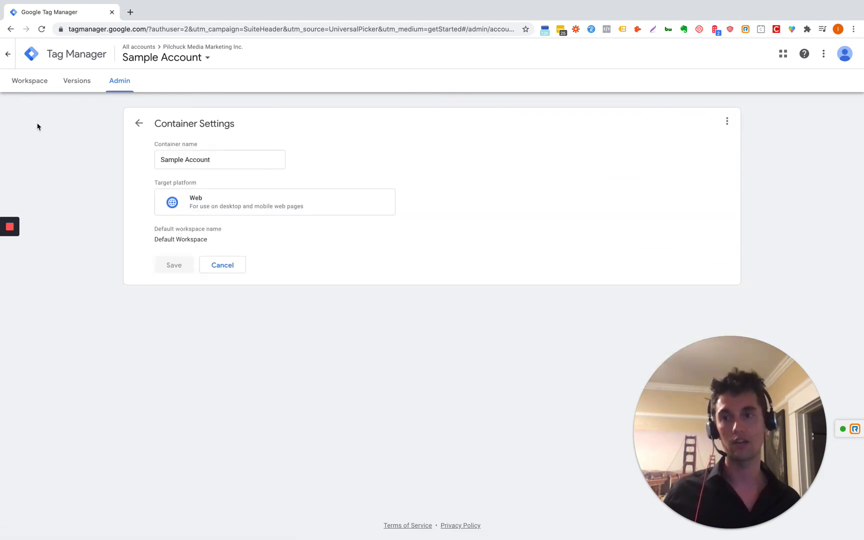
left_click(77, 83)
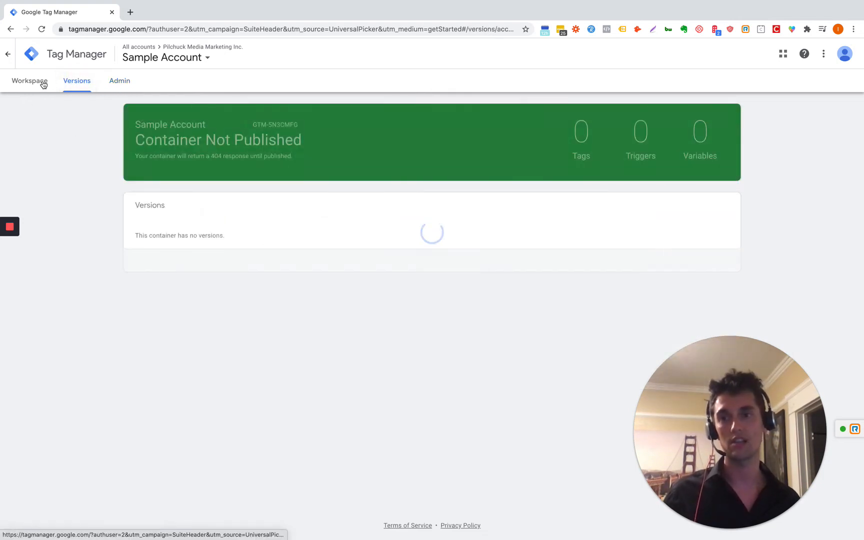
left_click(42, 85)
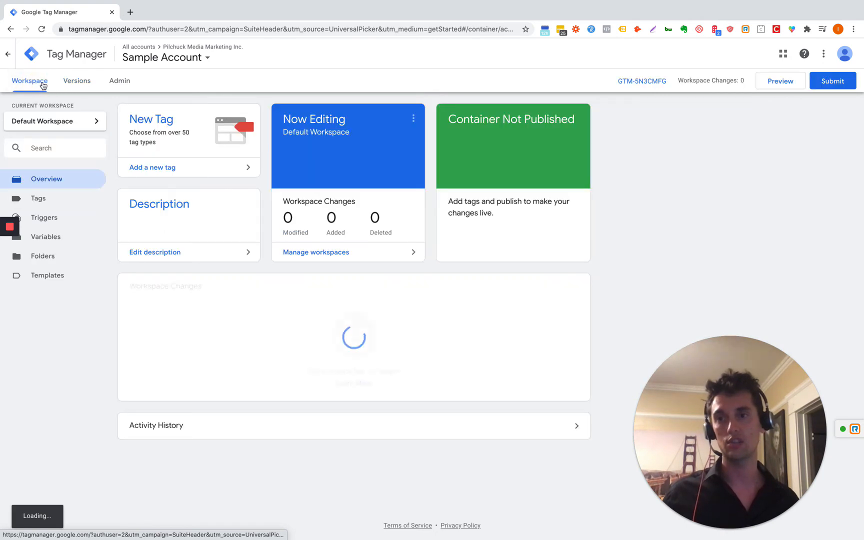
Step: Start a new tag in Tags and glance at the Community Template Gallery
left_click(39, 198)
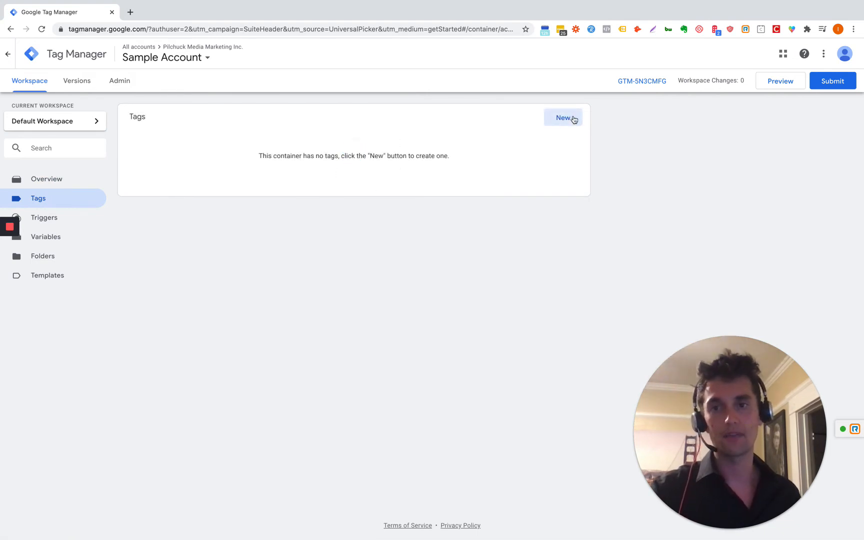
left_click(573, 119)
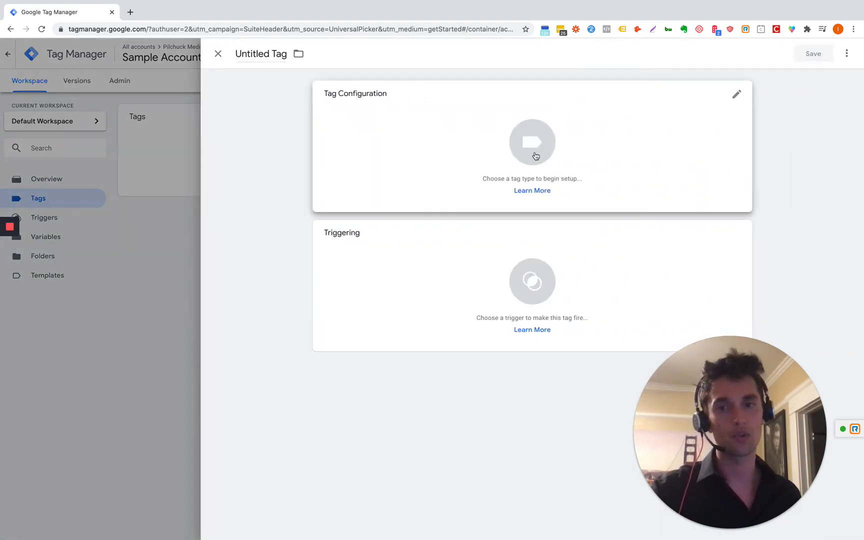
left_click(534, 150)
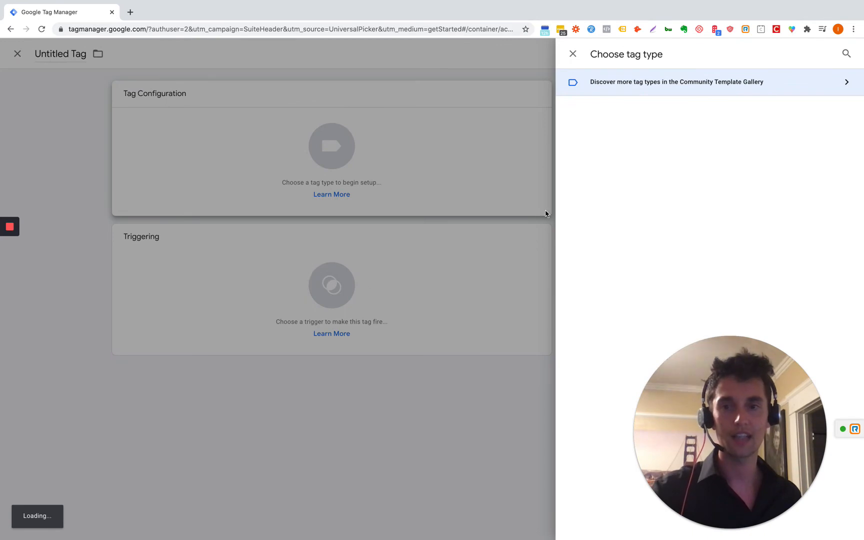
left_click(770, 86)
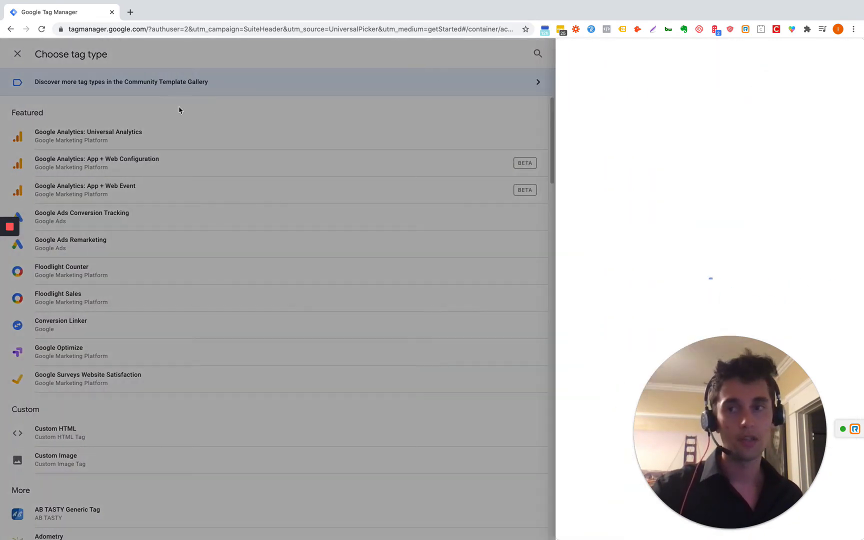
left_click(186, 92)
left_click(474, 158)
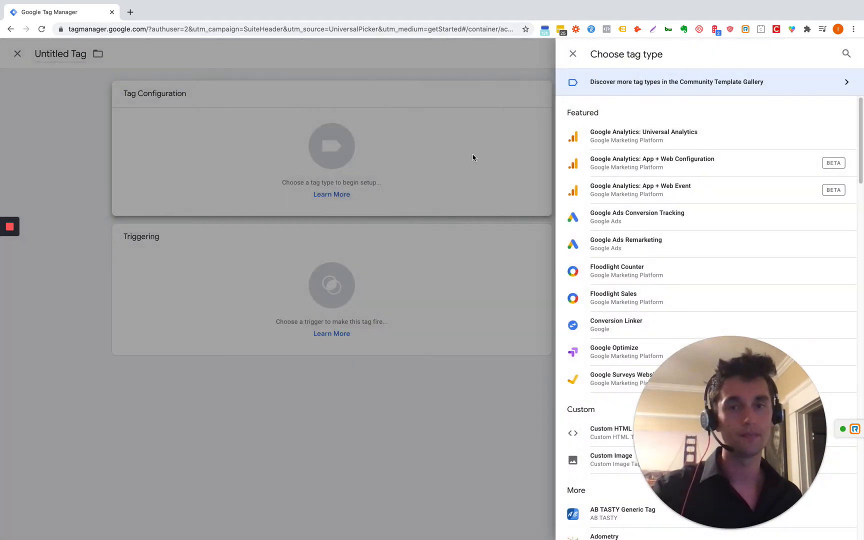
Step: Scroll through the Choose tag type list and close it without picking a type
left_click_drag(721, 422, 169, 424)
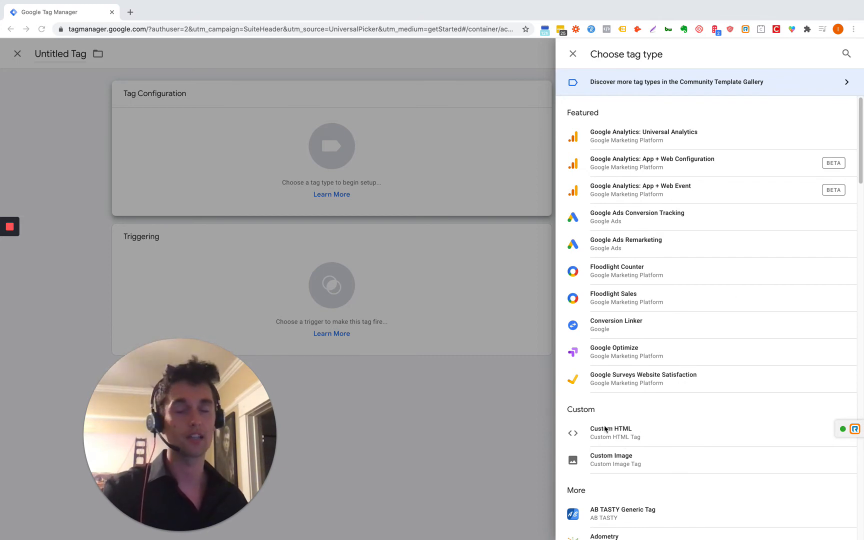
scroll(633, 336, "down", 5)
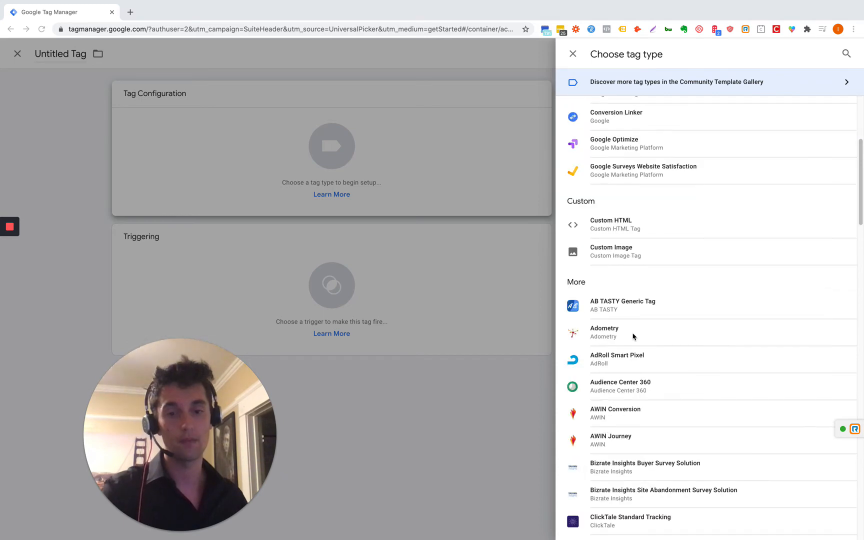
scroll(619, 318, "down", 5)
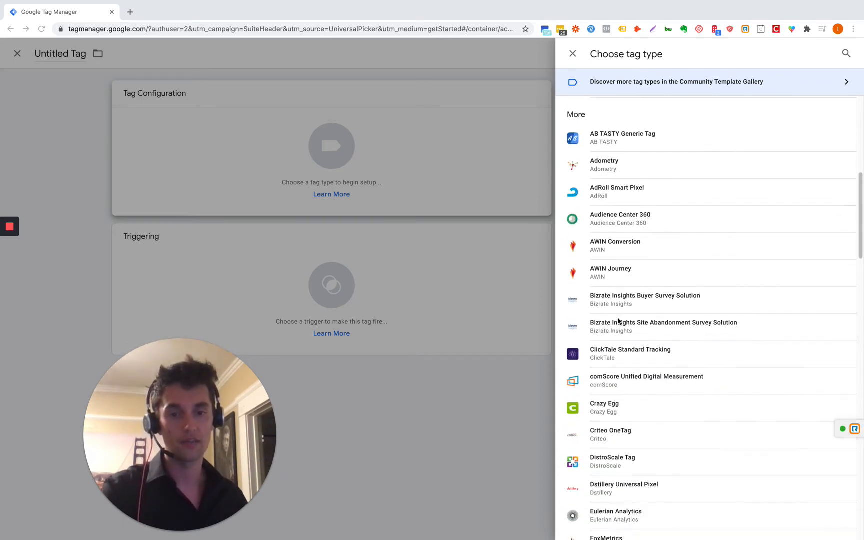
scroll(620, 323, "down", 6)
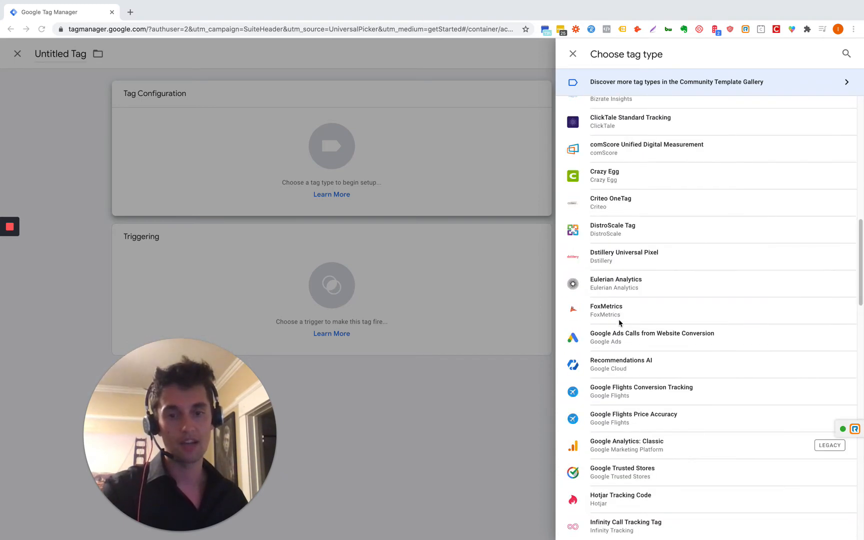
scroll(619, 322, "down", 3)
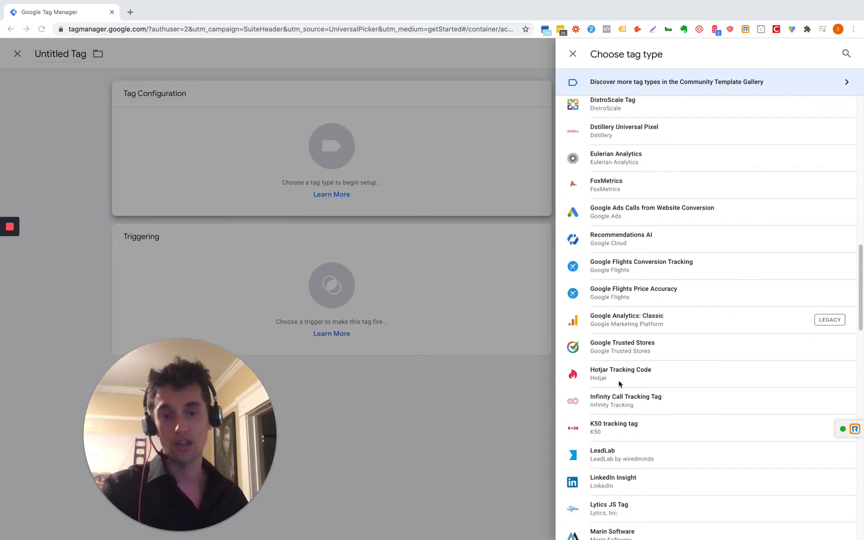
scroll(606, 472, "down", 1)
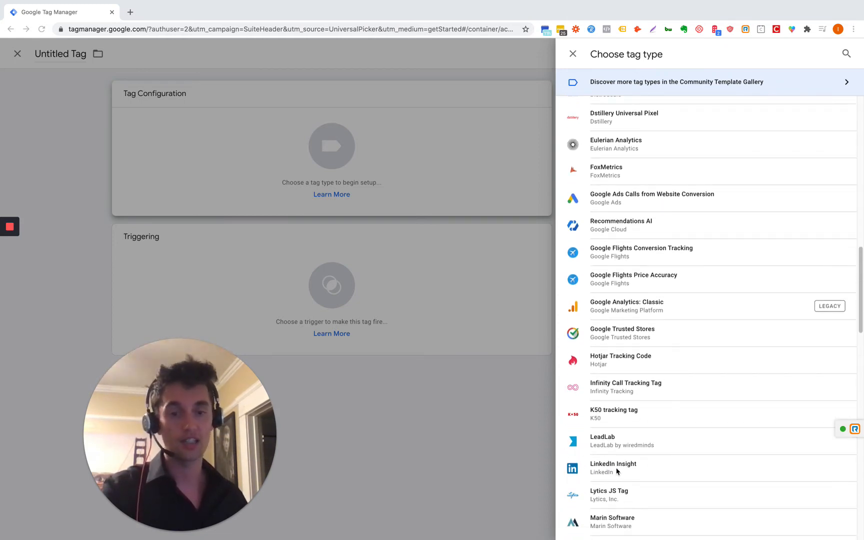
scroll(615, 436, "down", 8)
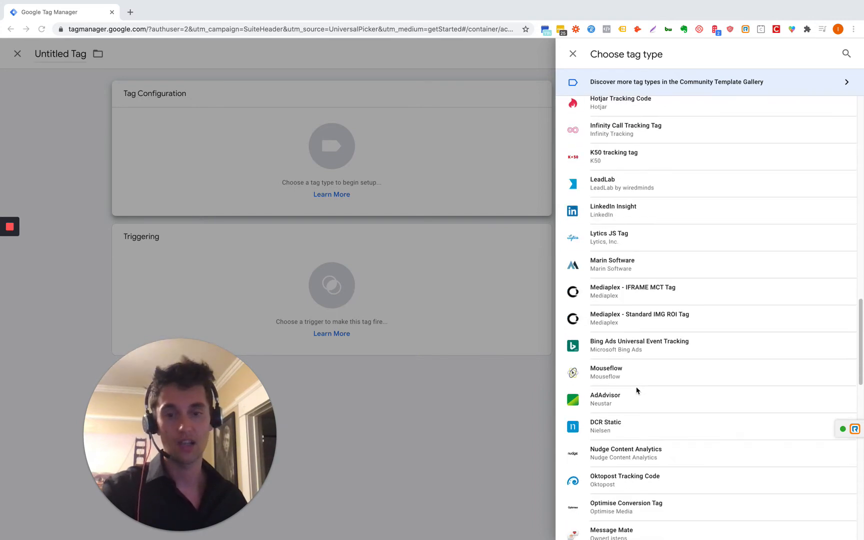
scroll(635, 388, "down", 5)
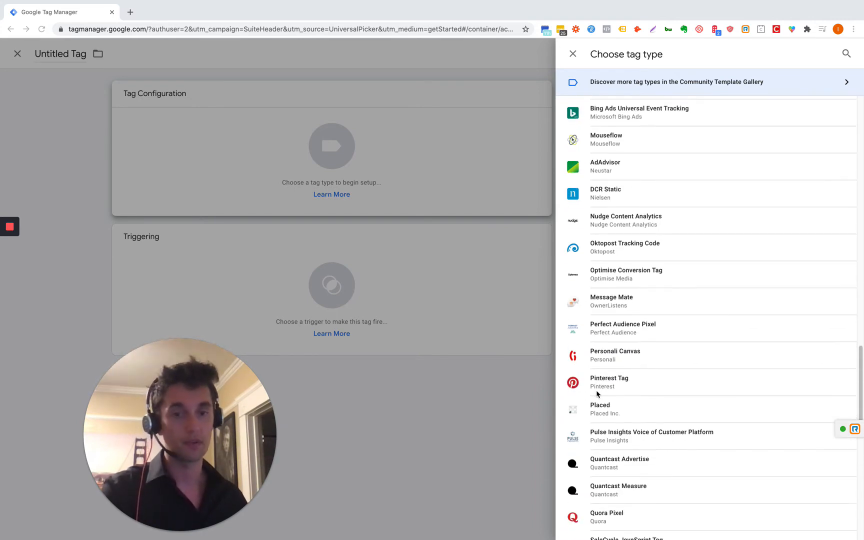
scroll(596, 394, "down", 2)
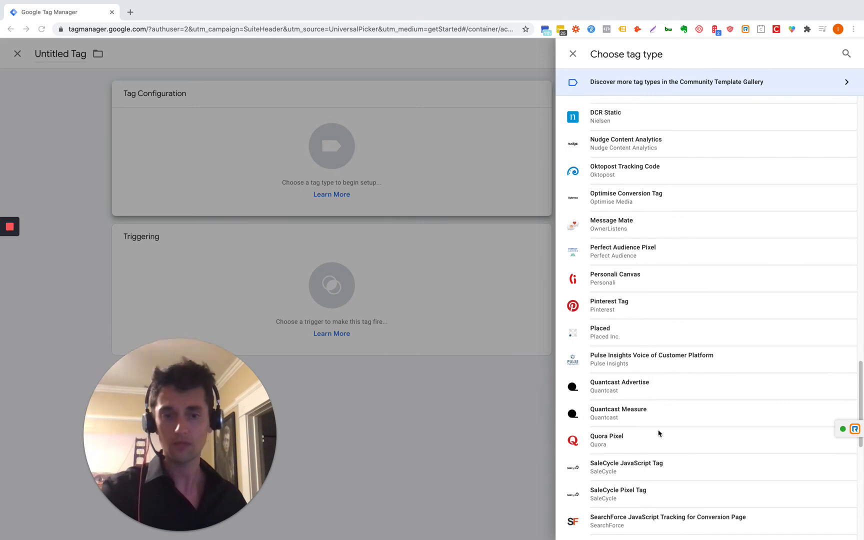
scroll(659, 433, "down", 6)
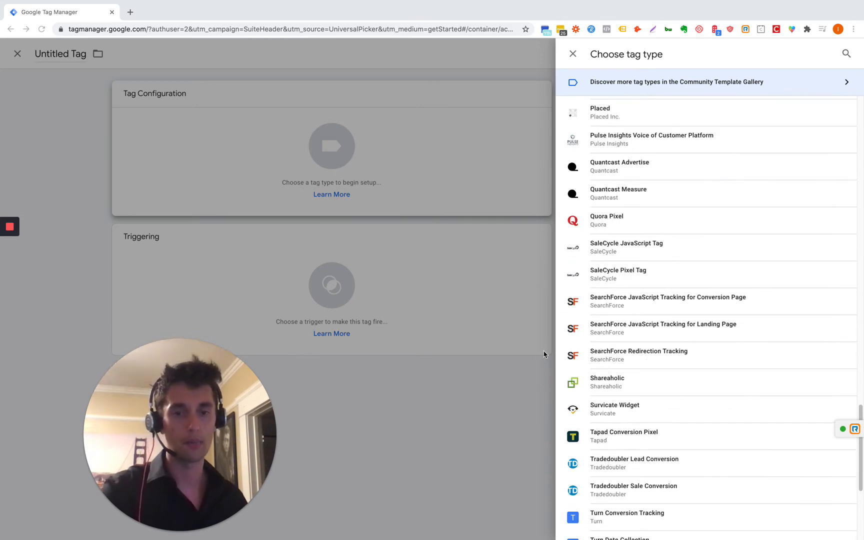
scroll(638, 371, "down", 6)
scroll(631, 395, "up", 20)
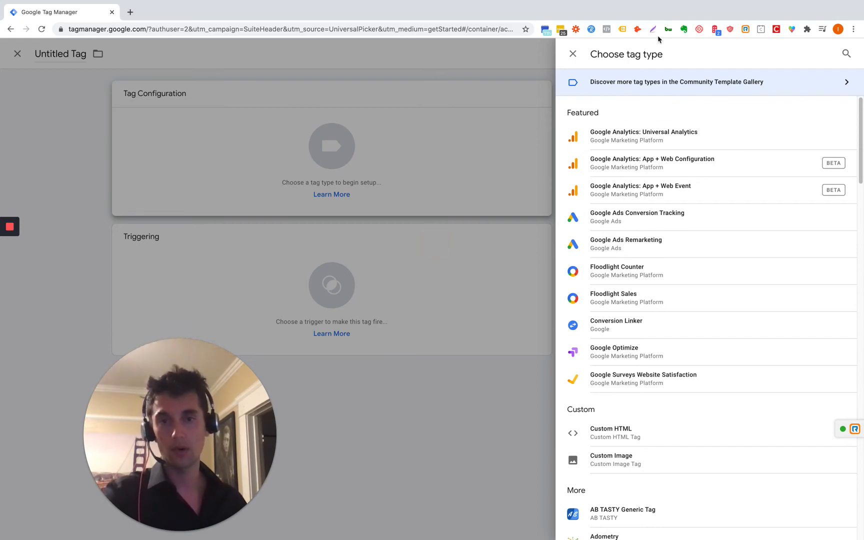
left_click(574, 55)
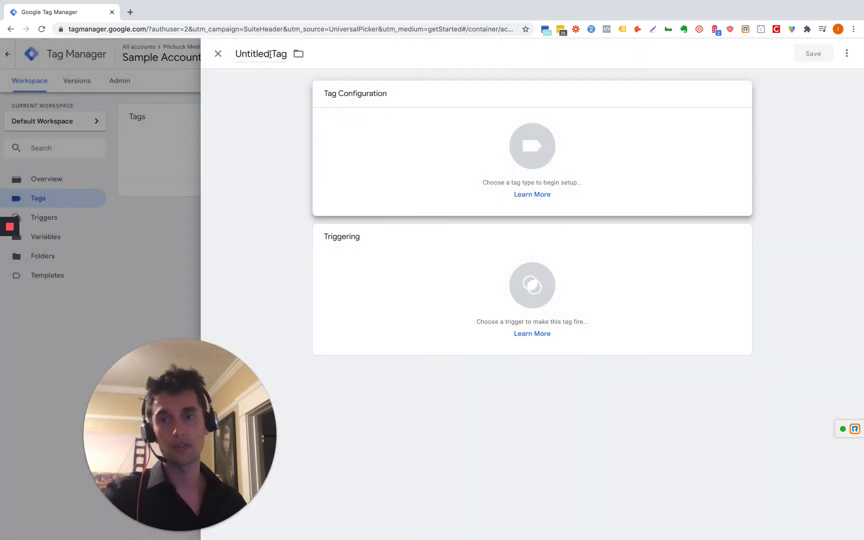
Step: Create a Google Analytics: Universal Analytics tag on All Pages, saved with the suggested name
left_click(218, 54)
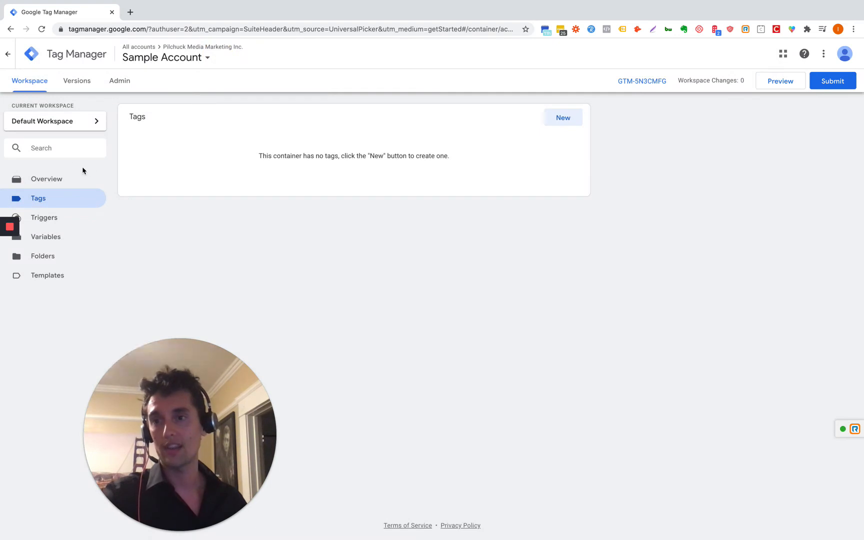
left_click(52, 181)
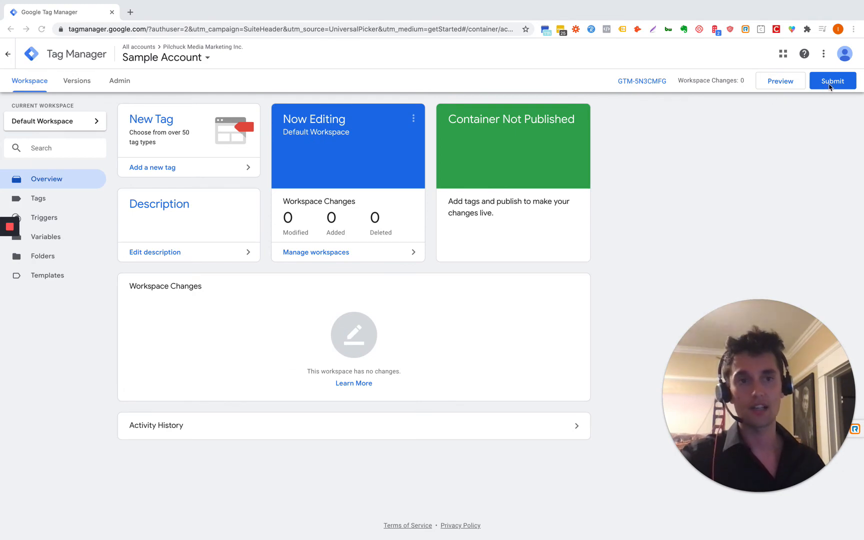
left_click(163, 168)
left_click(532, 142)
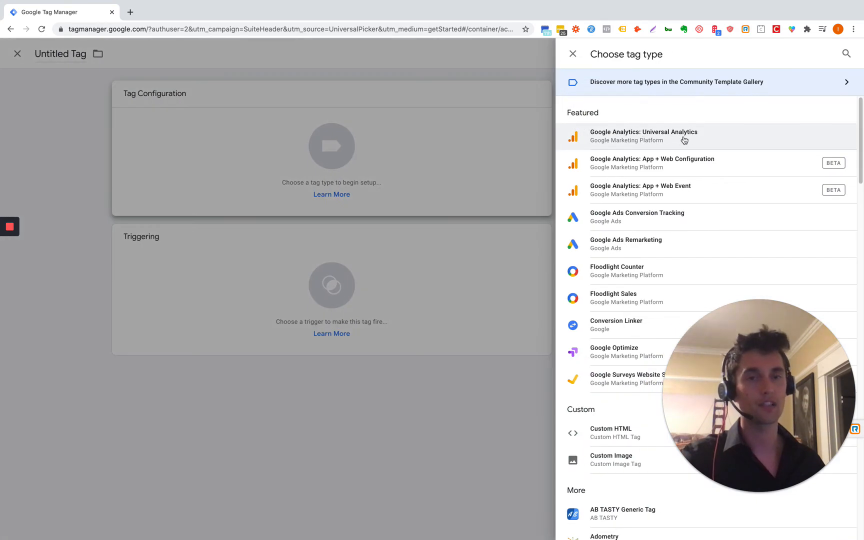
left_click(677, 140)
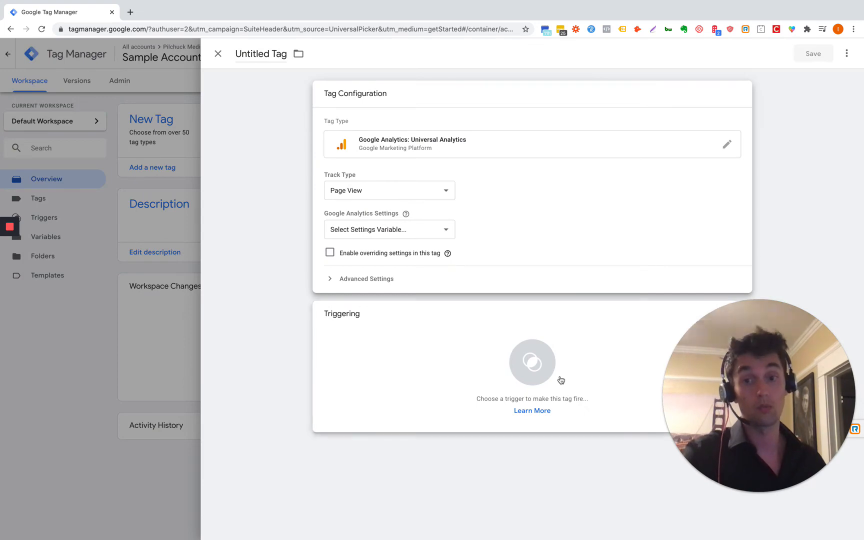
left_click(531, 362)
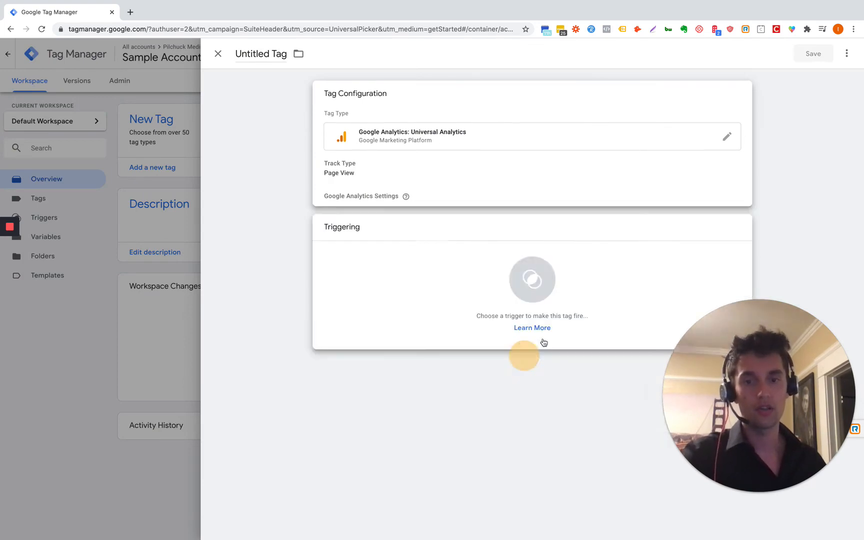
left_click(252, 98)
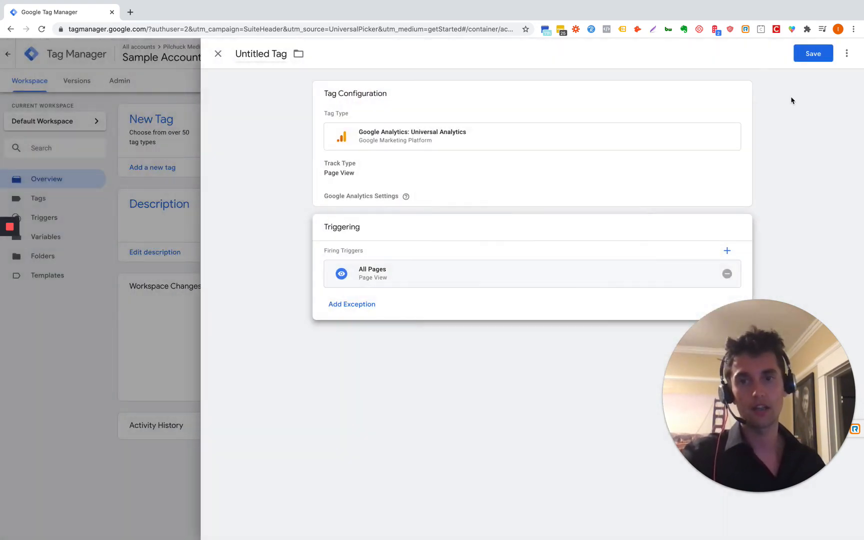
left_click(808, 55)
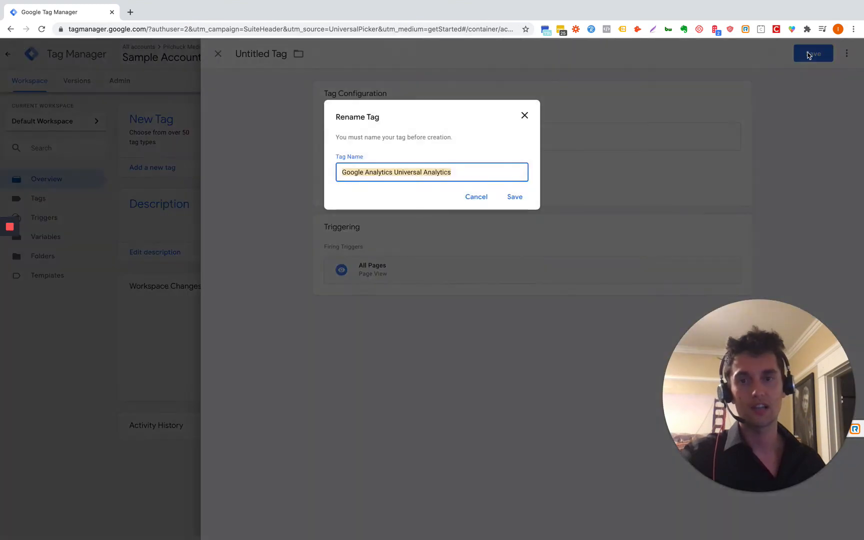
left_click(517, 198)
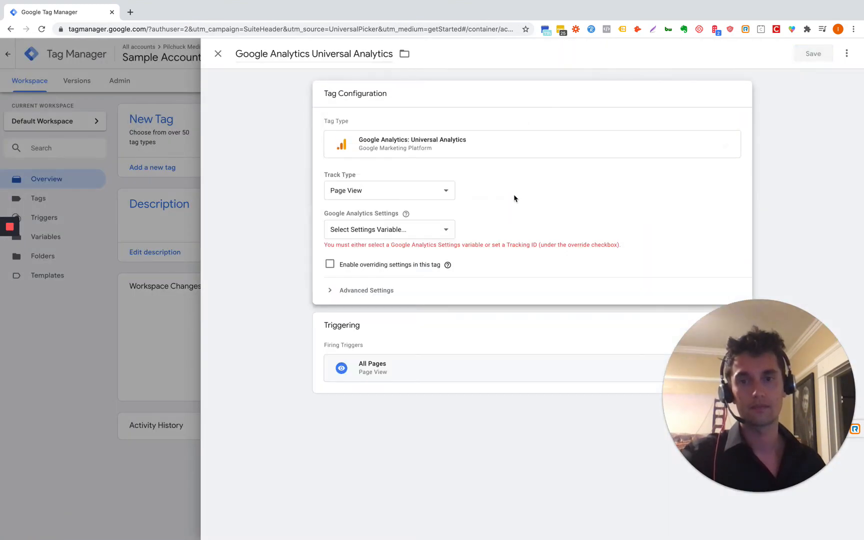
Step: Start a new Google Analytics Settings variable, explore the Tracking ID options, then discard it and close the tag
left_click(394, 230)
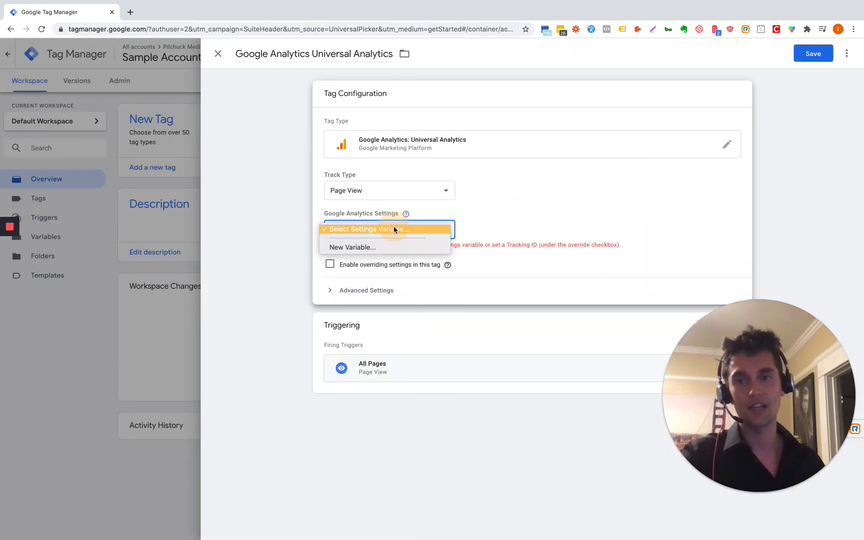
left_click(367, 246)
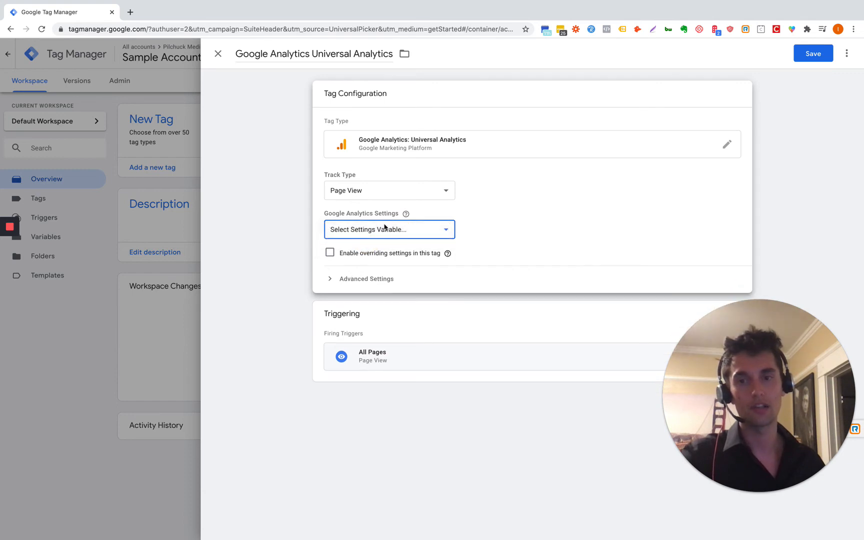
left_click(385, 227)
left_click(278, 172)
left_click(407, 145)
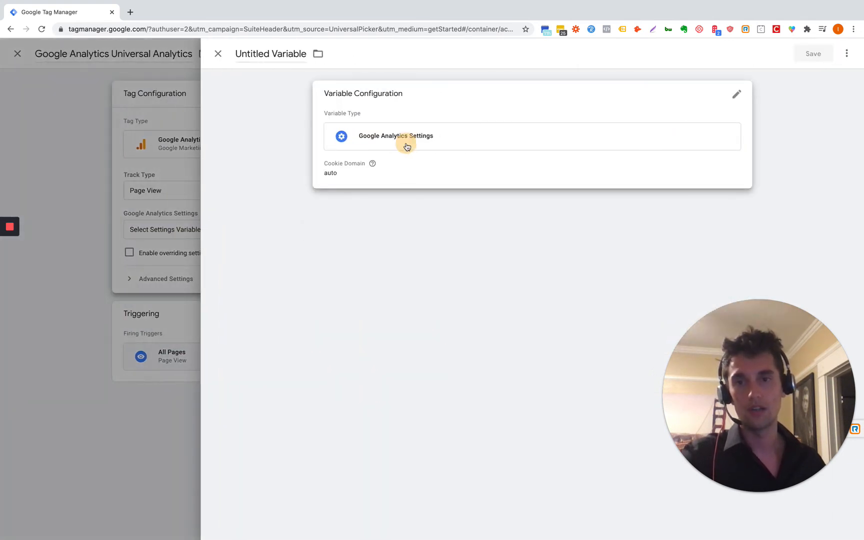
left_click(377, 192)
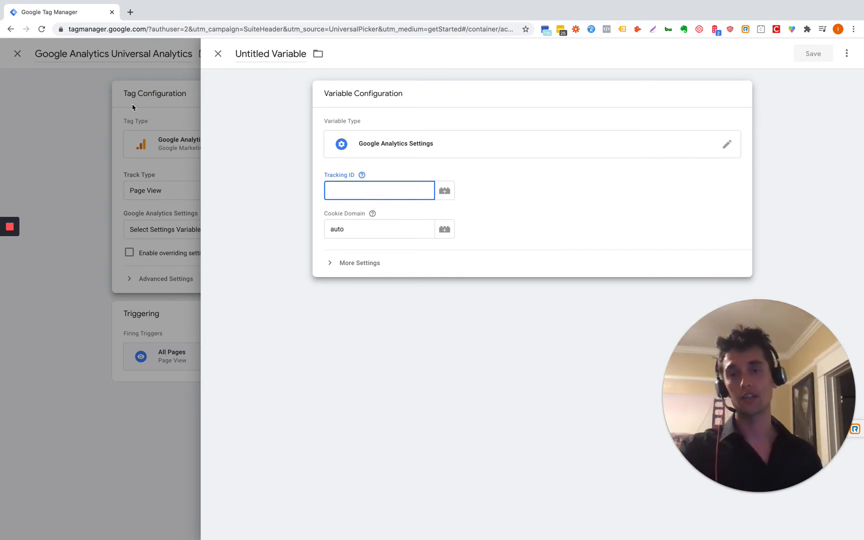
left_click(362, 175)
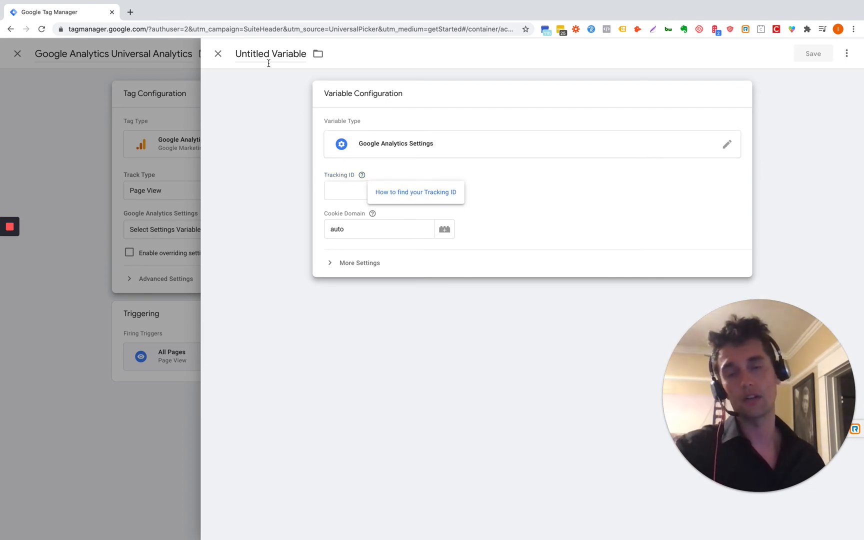
left_click(445, 192)
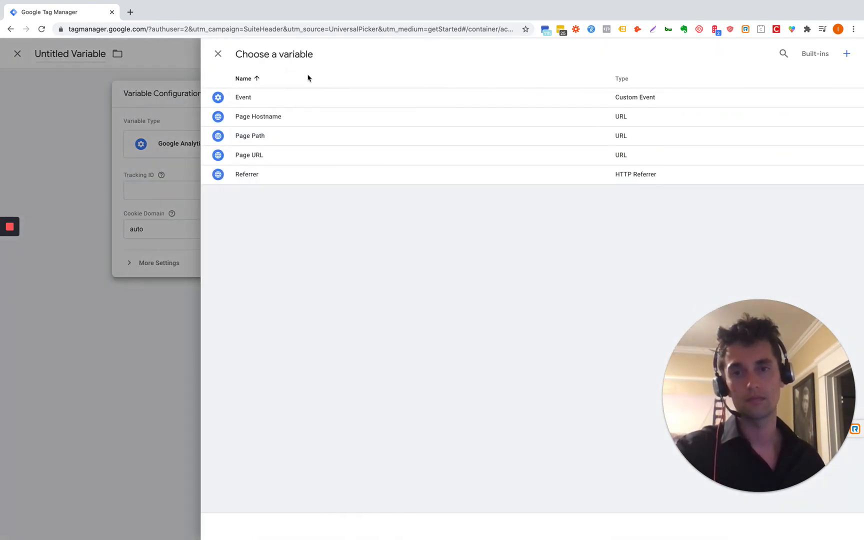
left_click(42, 166)
left_click(218, 53)
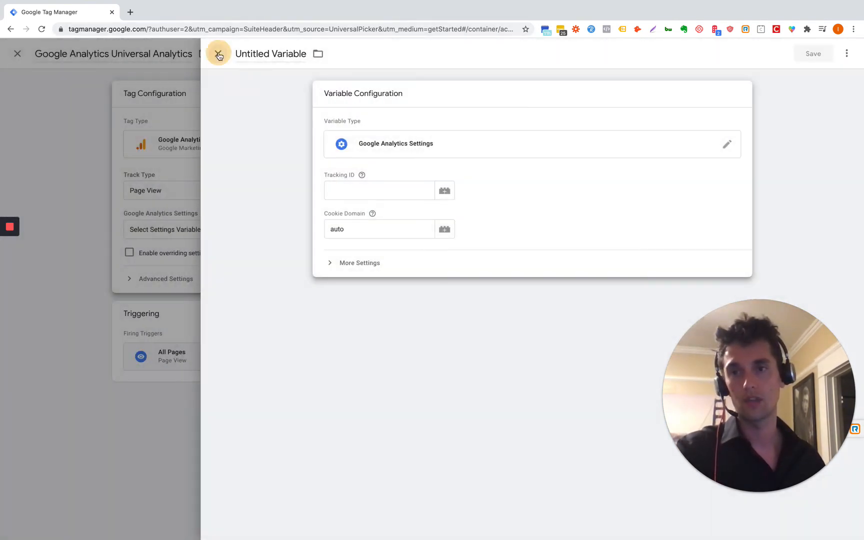
left_click(215, 53)
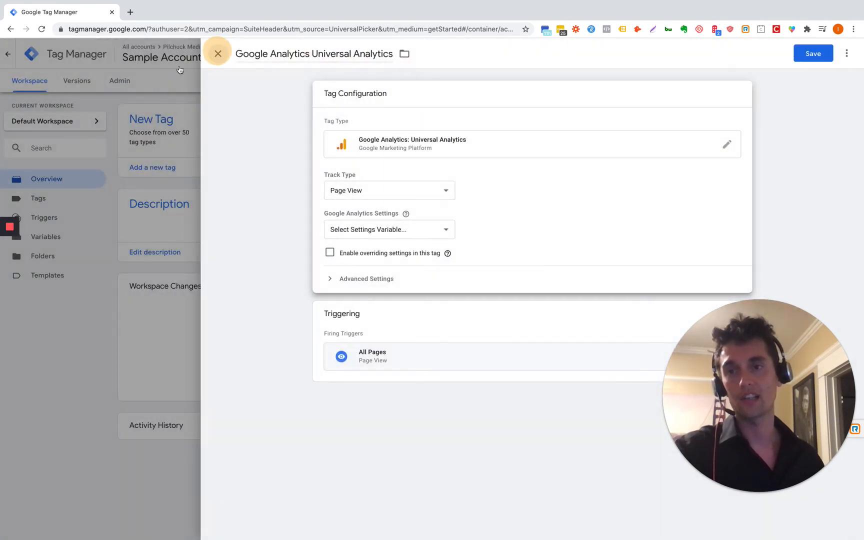
left_click(160, 56)
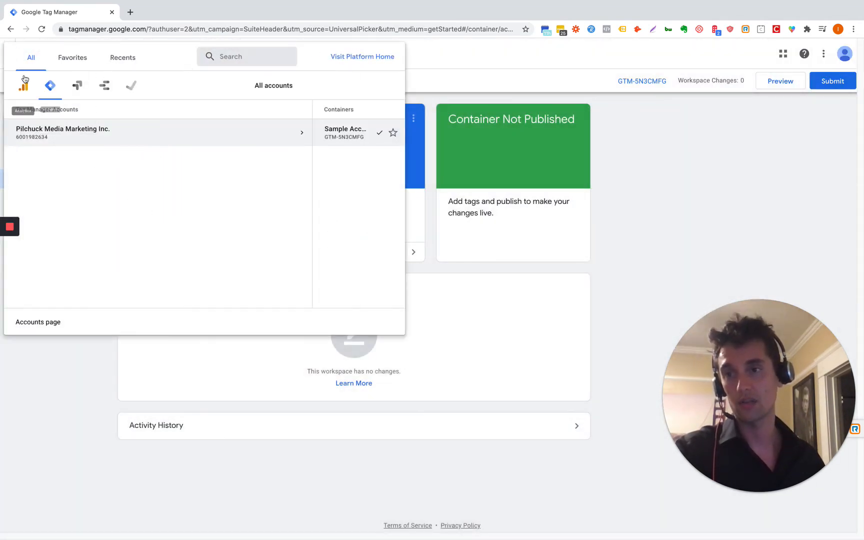
Step: Open Demo Account > Google Merchandise Store > 1 Master View in Google Analytics
left_click(23, 85)
left_click(58, 141)
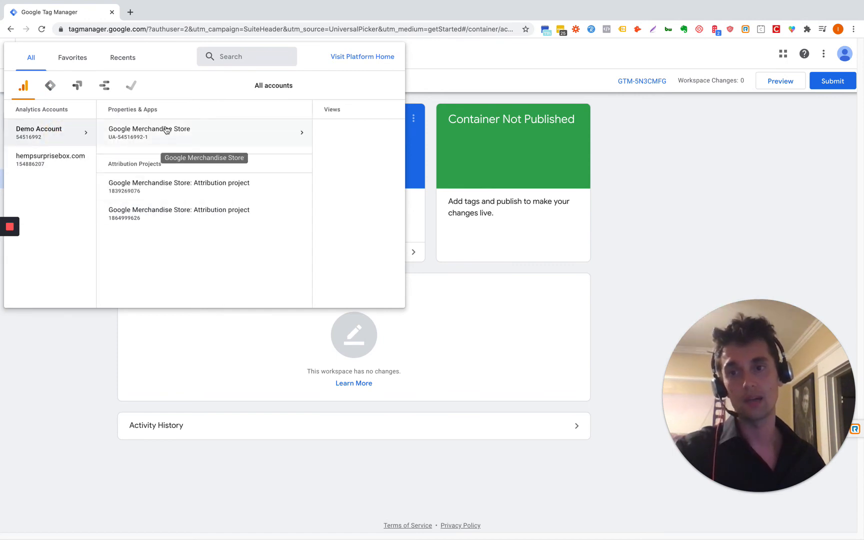
left_click(165, 131)
left_click(235, 133)
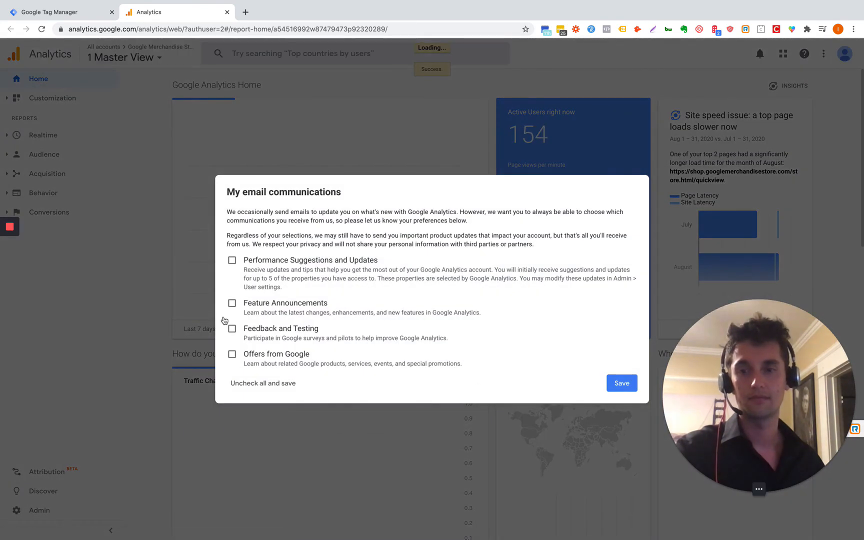
Step: Save the e-mail preferences and open the property settings under Google Analytics Admin
left_click(631, 384)
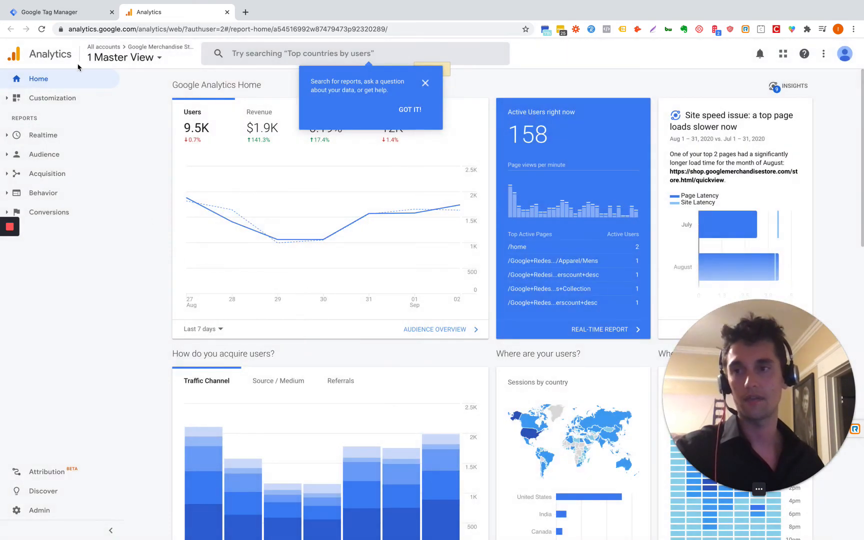
left_click(135, 57)
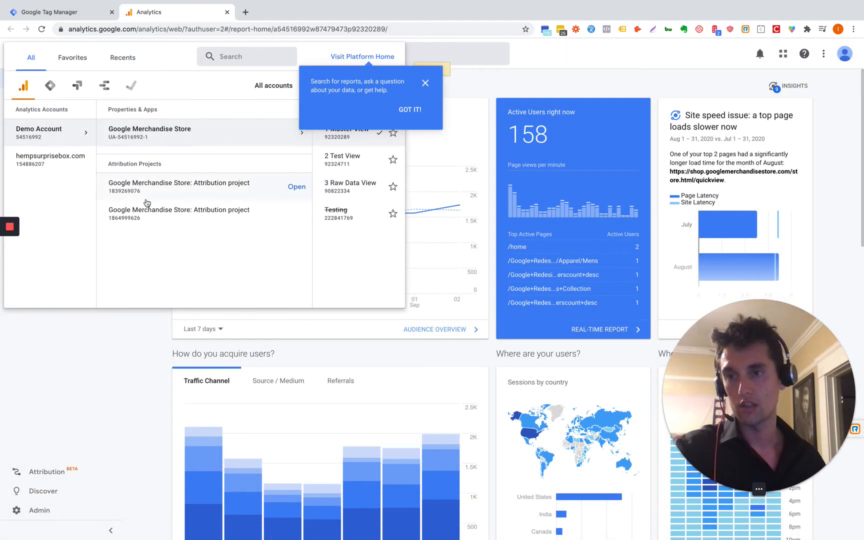
left_click(129, 375)
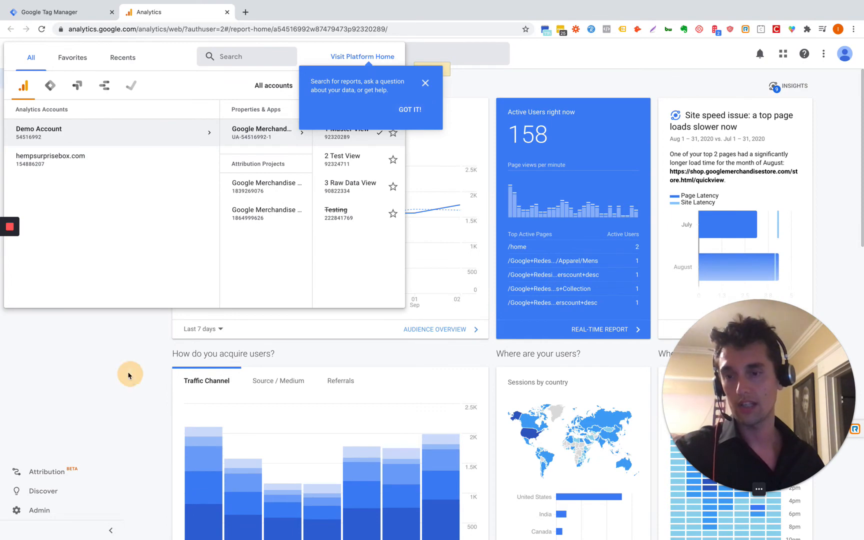
left_click(41, 510)
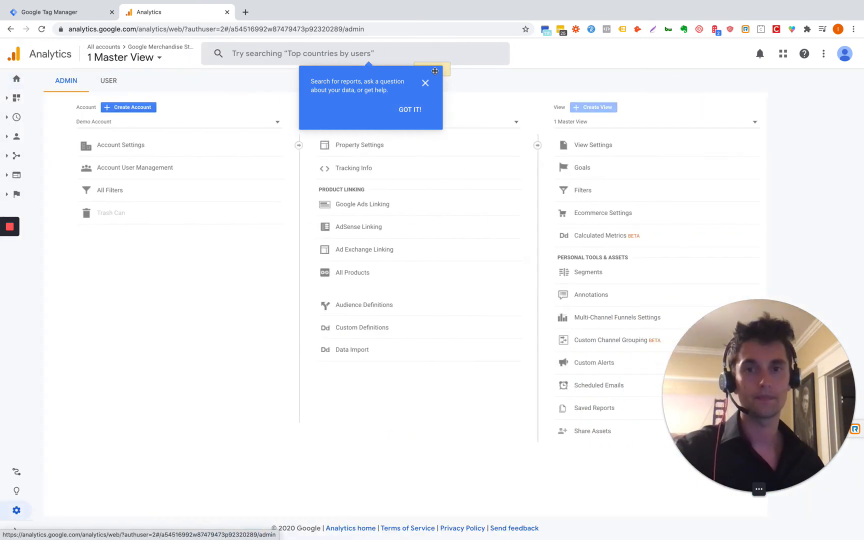
left_click(424, 83)
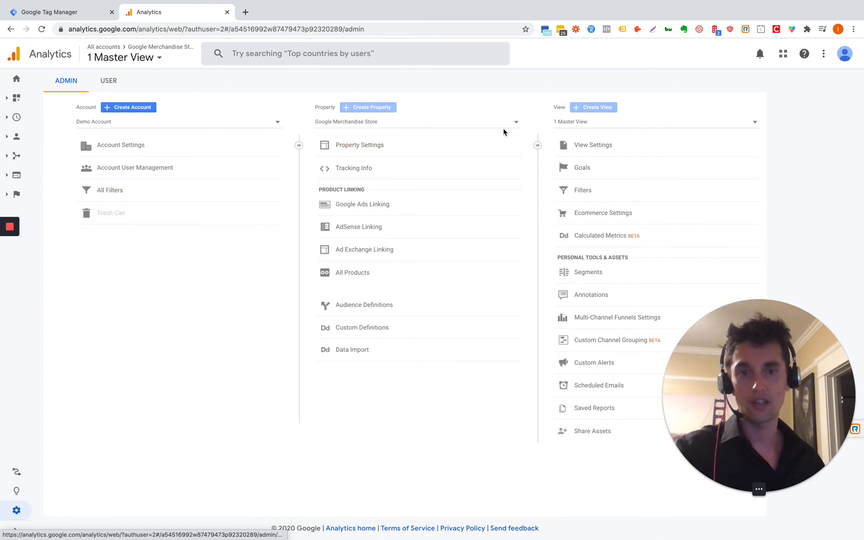
left_click(378, 146)
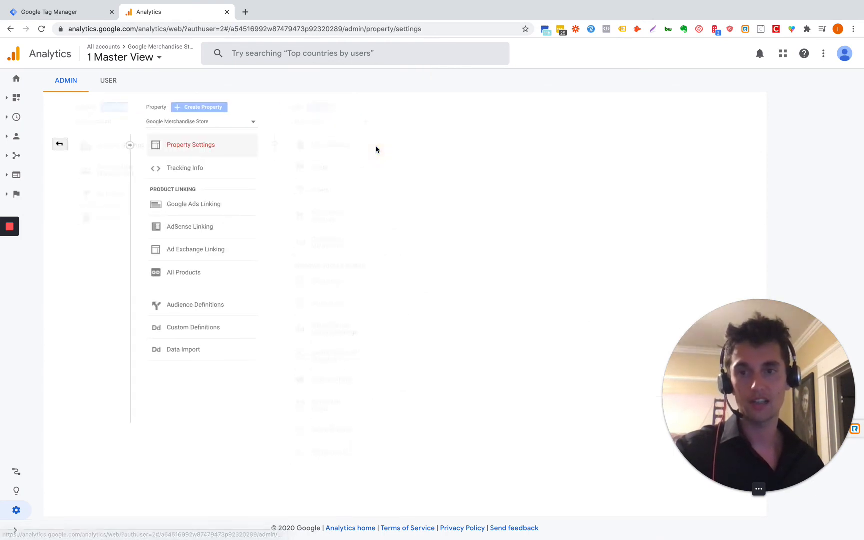
Step: Copy the Google Merchandise Store property's tracking ID and return to Tag Manager
left_click_drag(243, 173, 194, 165)
right_click(215, 167)
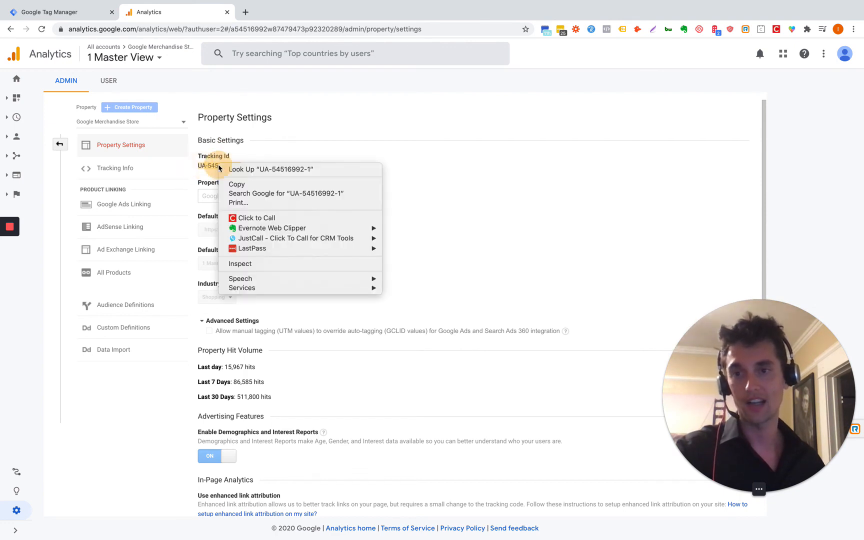
left_click(236, 184)
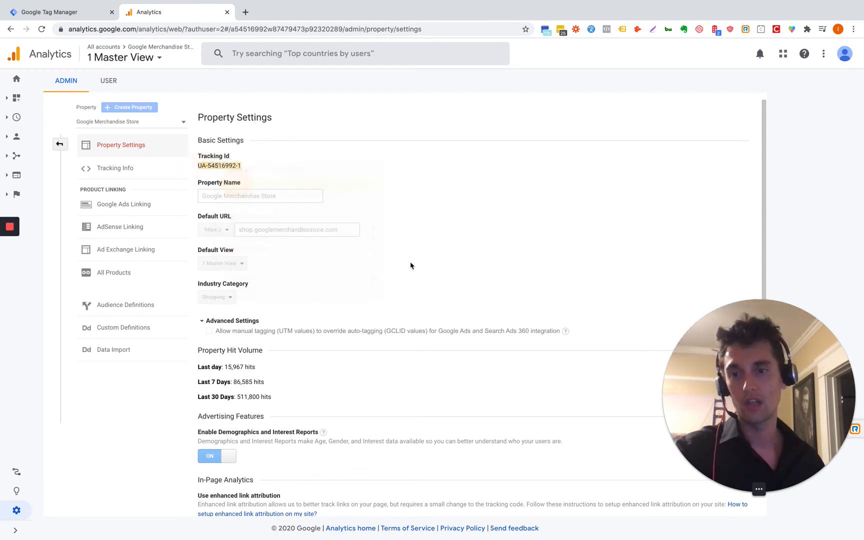
left_click(125, 173)
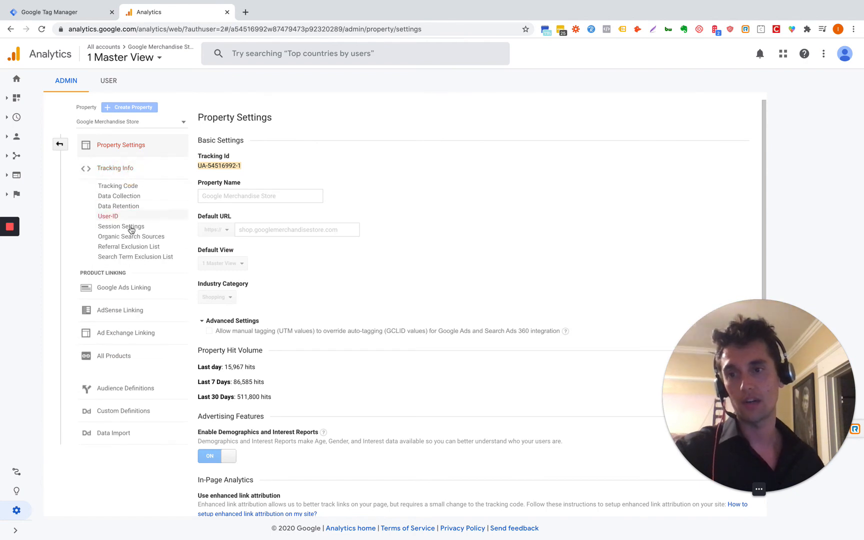
left_click(64, 16)
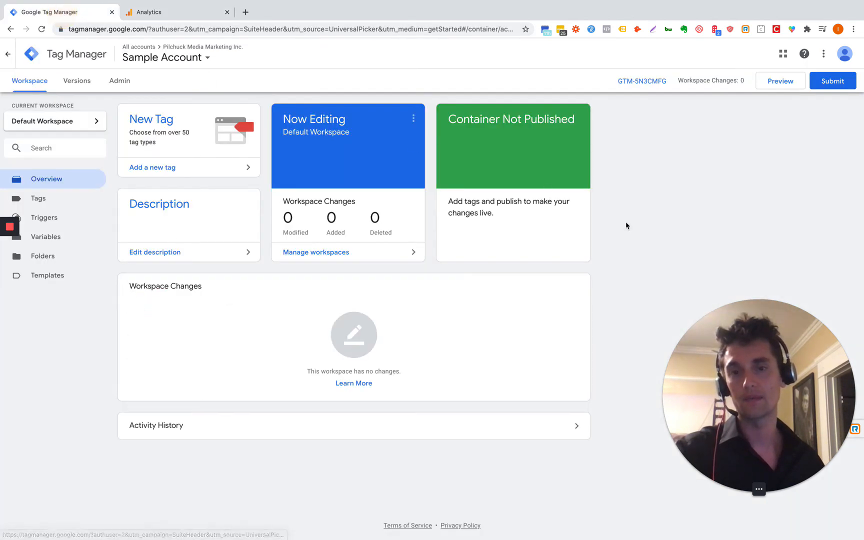
Step: Create a new tag of type Google Analytics: Universal Analytics
left_click(161, 168)
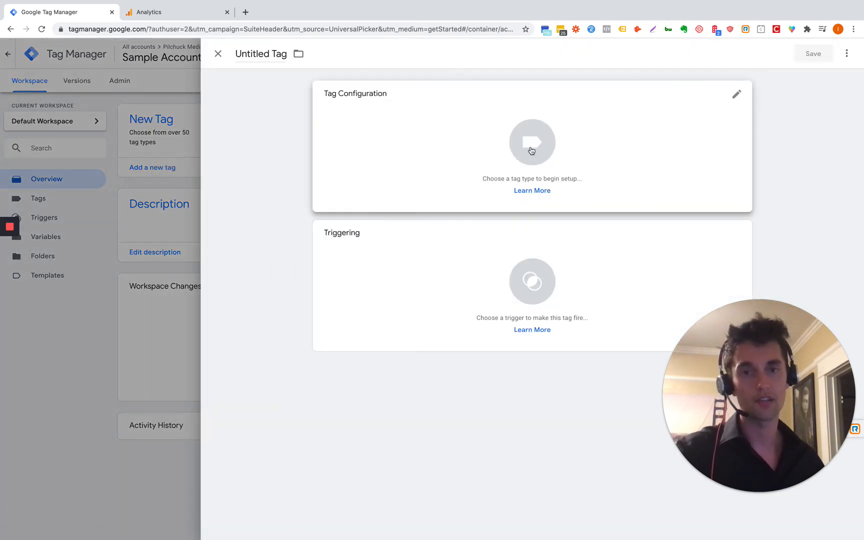
left_click(532, 143)
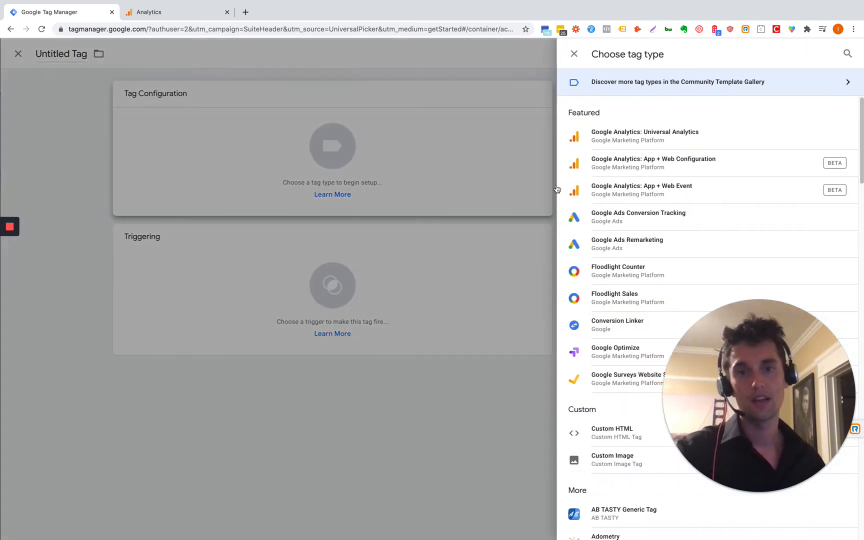
left_click(705, 135)
left_click(665, 132)
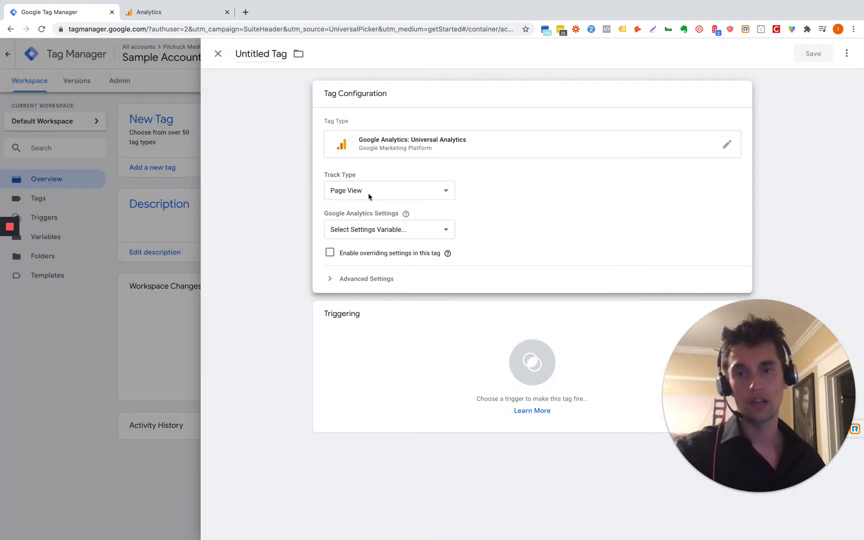
Step: Add a new settings variable with the pasted tracking ID, named 'Google Analytics Settings'
left_click(393, 236)
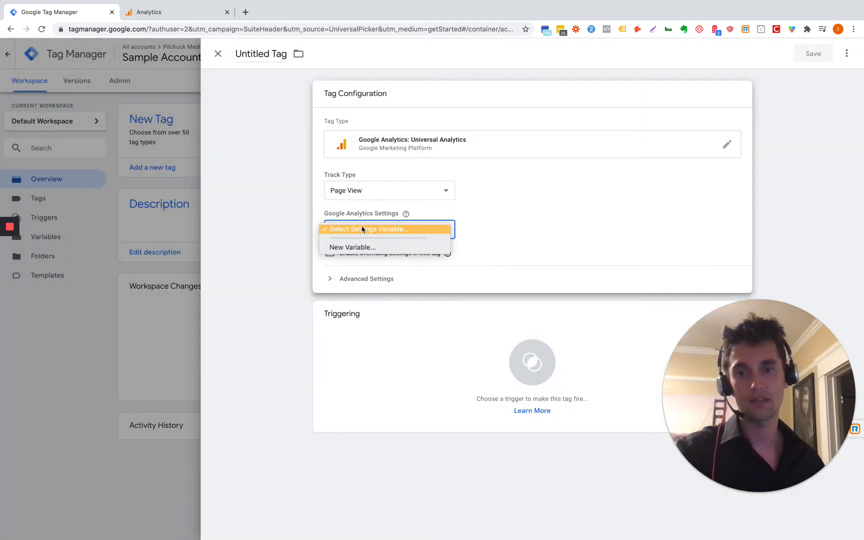
left_click(366, 248)
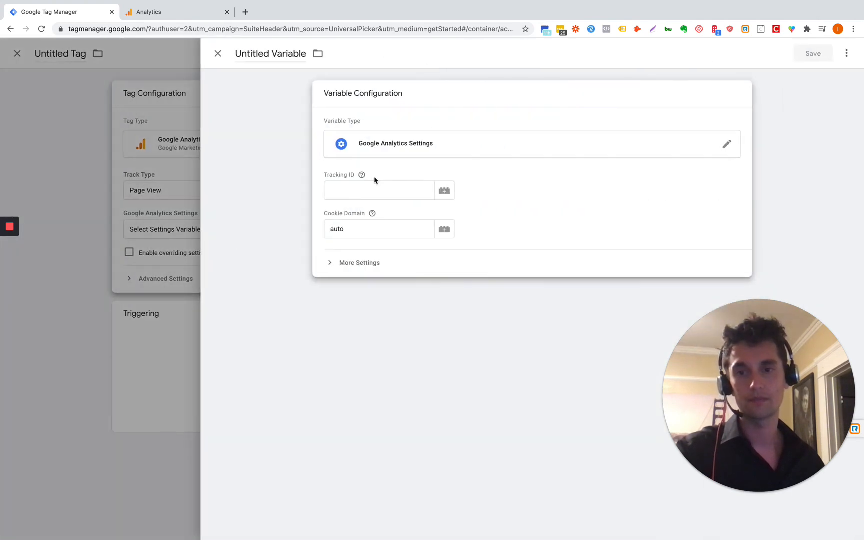
left_click(356, 189)
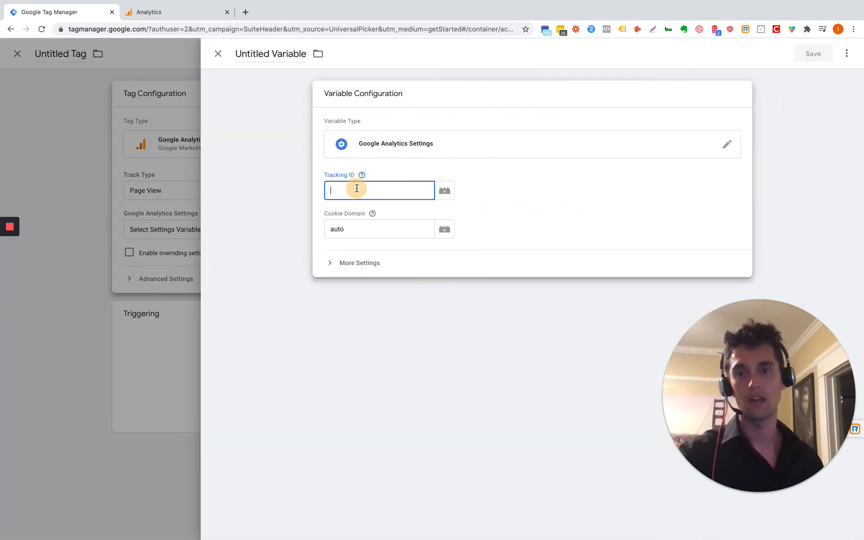
key("super+v")
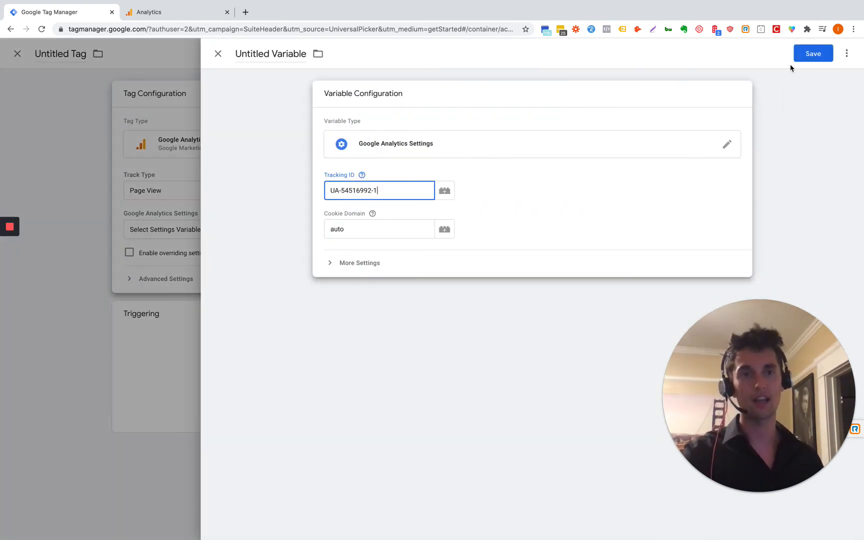
left_click(814, 55)
left_click(513, 196)
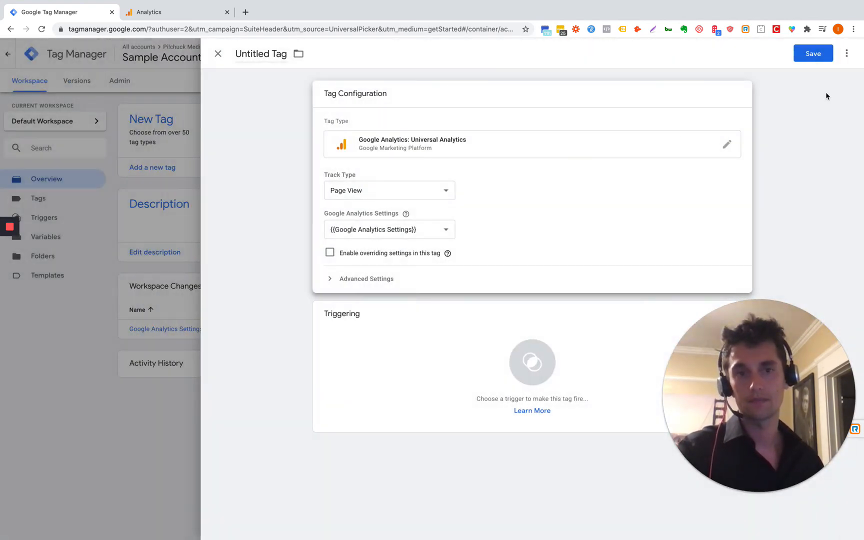
Step: Give the tag an All Pages trigger and save it as 'Google Analytics Universal Analytics'
left_click(813, 54)
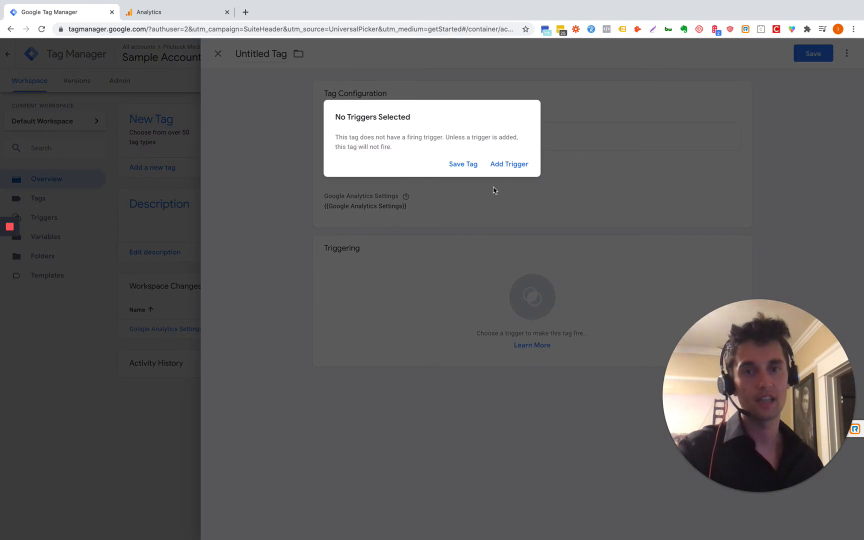
left_click(520, 319)
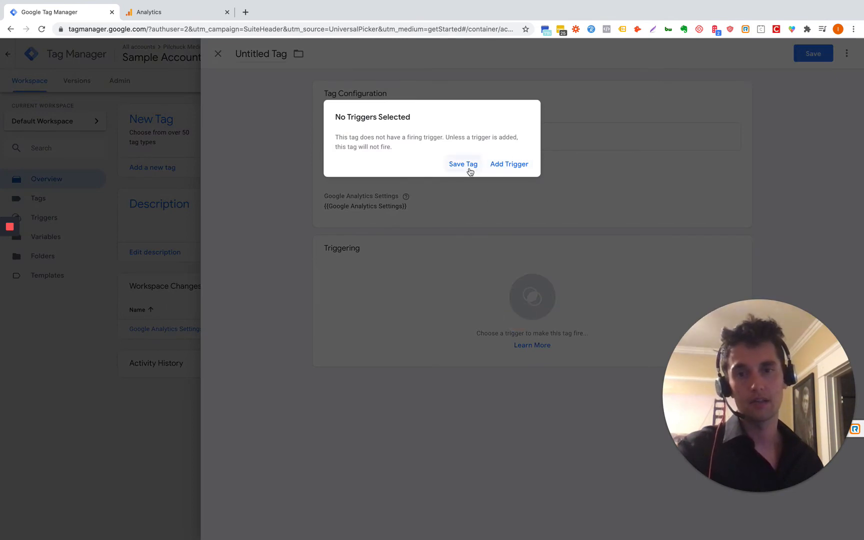
left_click(463, 308)
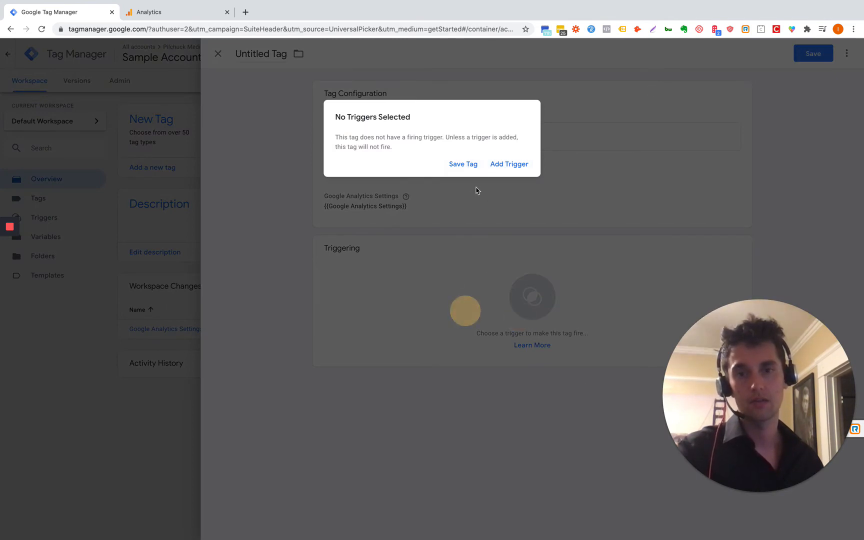
left_click(492, 165)
left_click(261, 98)
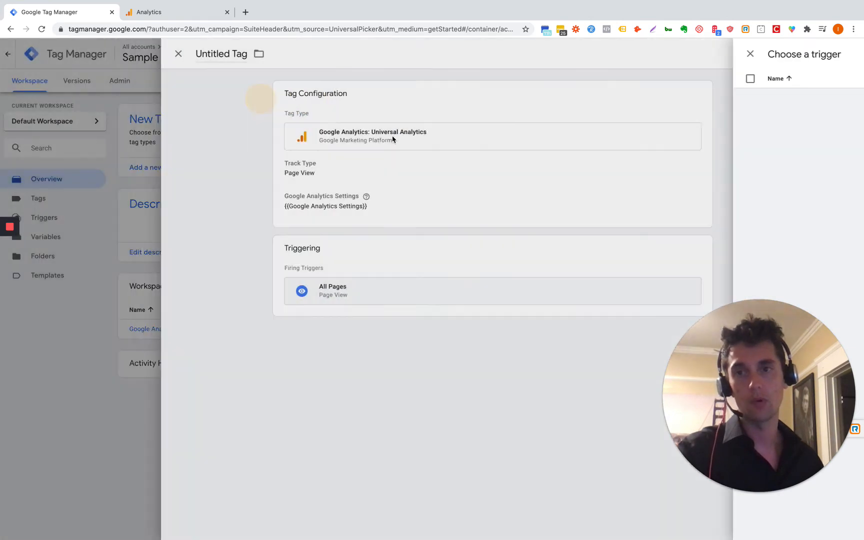
left_click(814, 54)
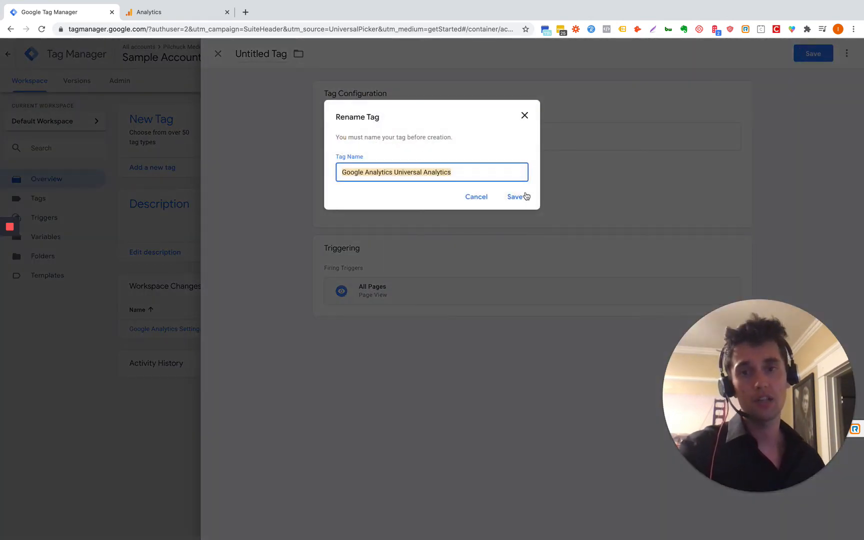
left_click(524, 196)
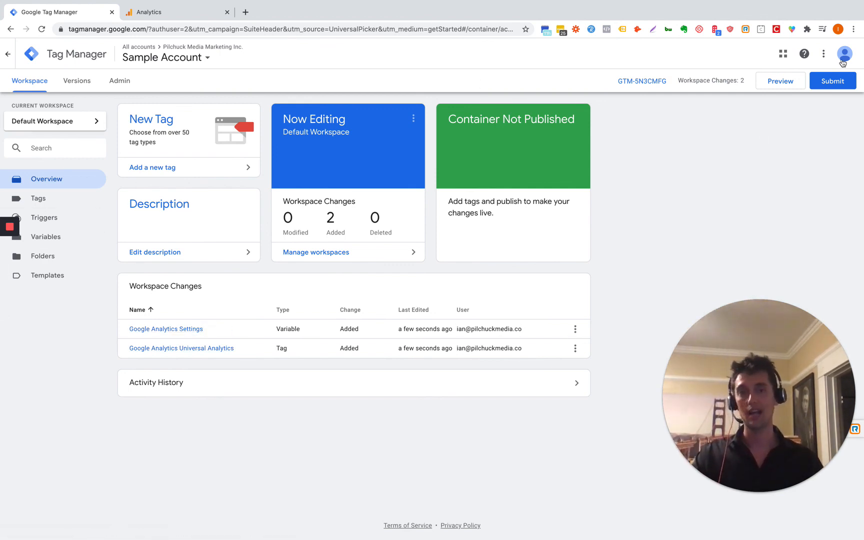
Step: Submit and publish the workspace changes as a new version without a description
left_click(830, 86)
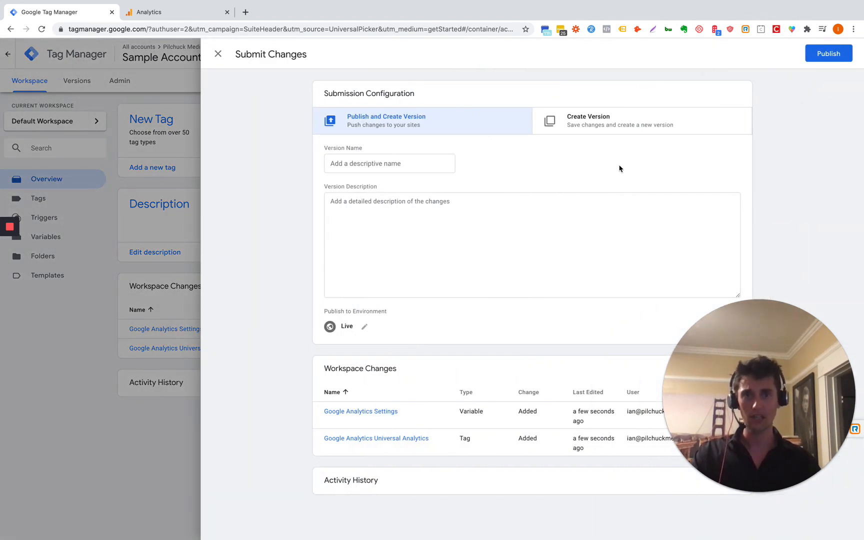
left_click(835, 54)
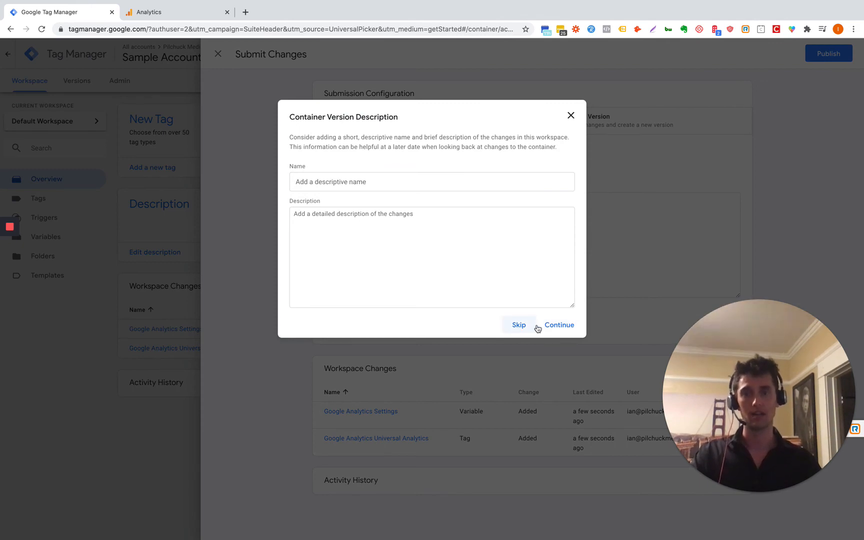
left_click(560, 325)
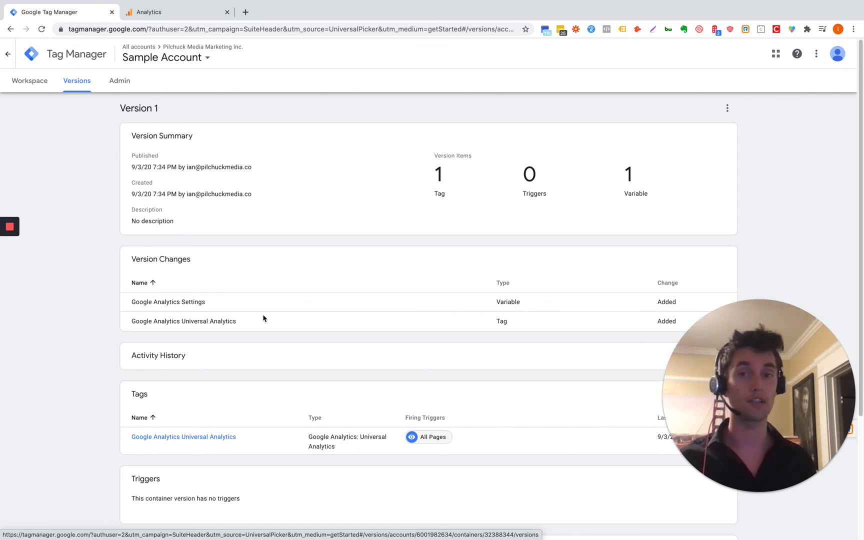
left_click(108, 163)
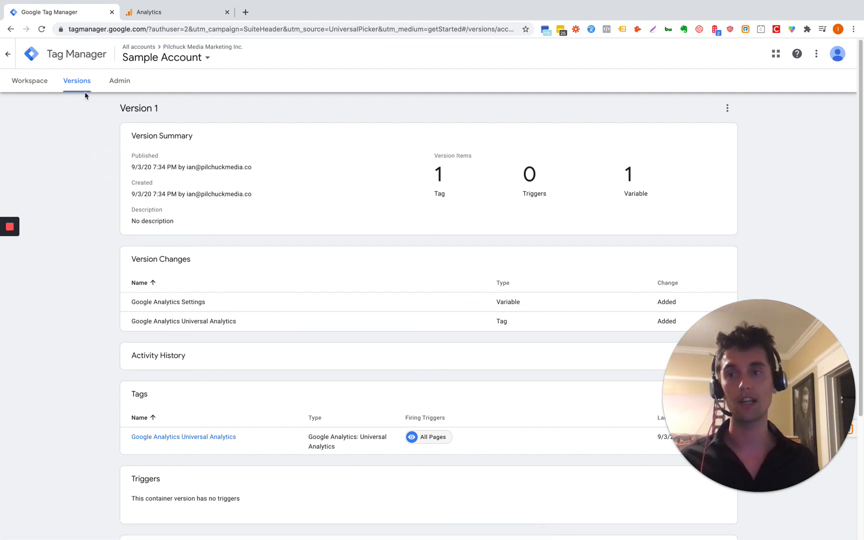